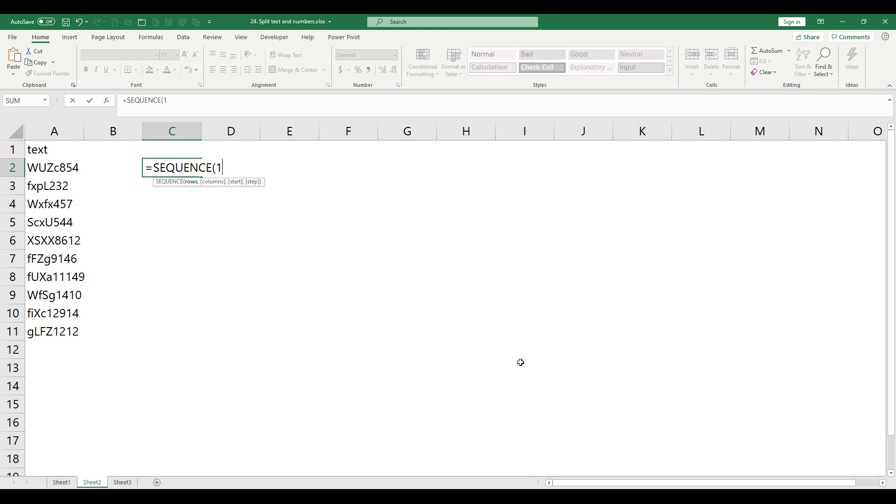
Complete the formula =SEQUENCE(10,,0) in cell C2 to list the digits 0 to 9 down the column
type(",,0)")
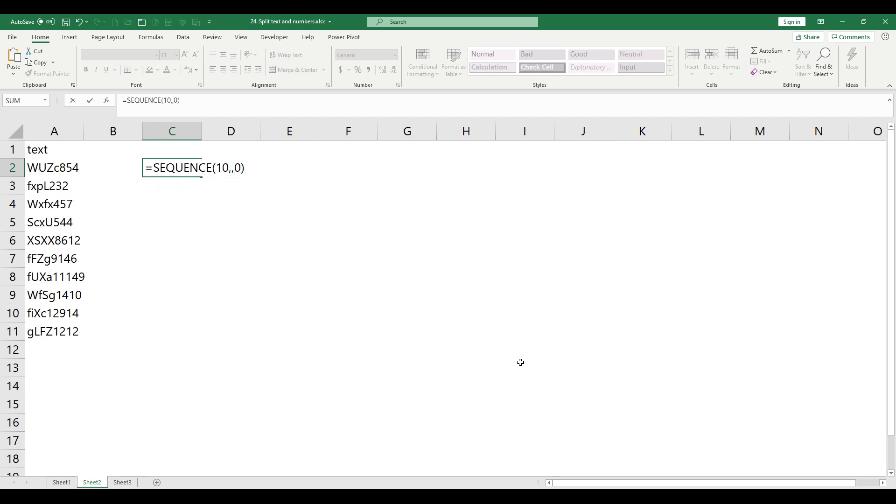
key("ctrl+Return")
Enter =FIND(C2#,A2) in cell D2 to locate each digit of the sequence within the text in A2
key("Right")
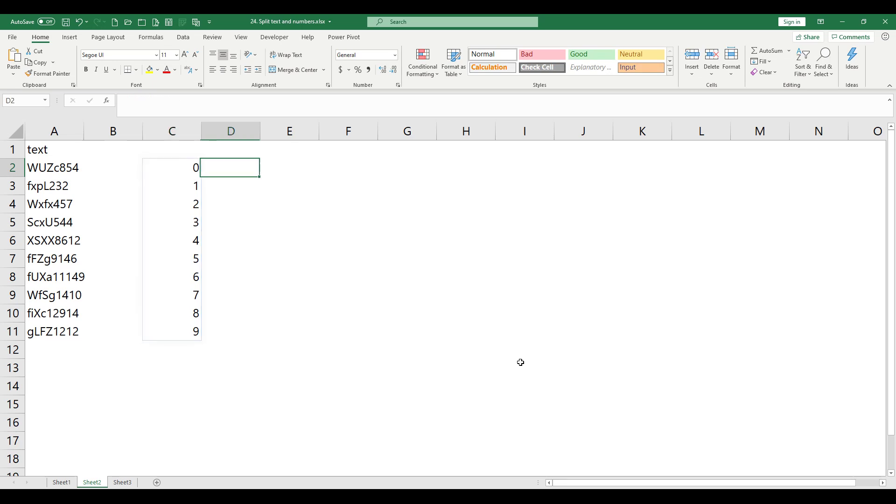
type("=find(")
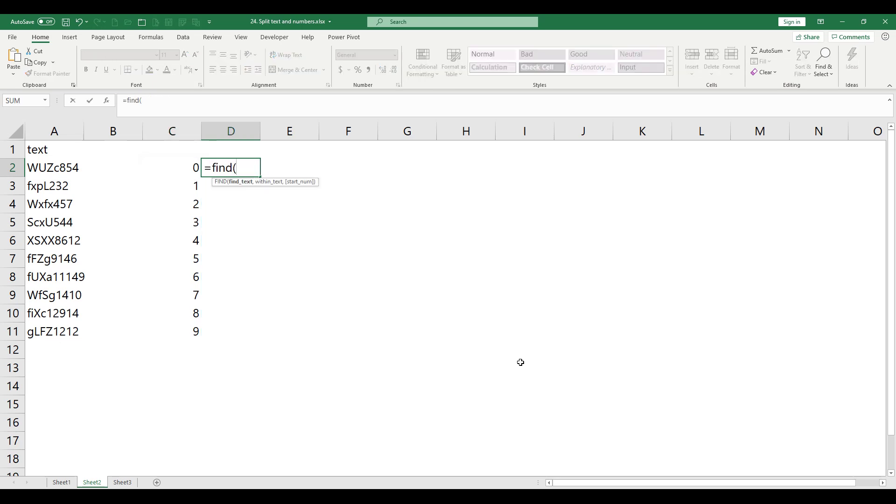
key("Left")
type("#")
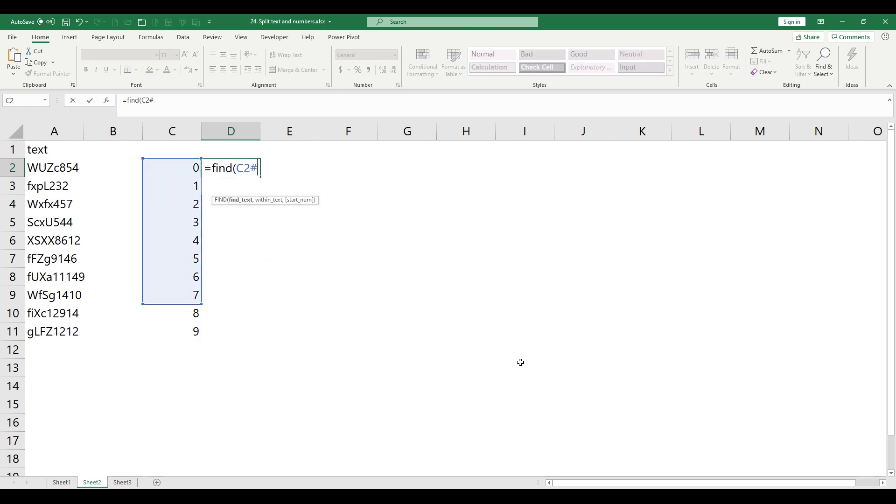
type(",")
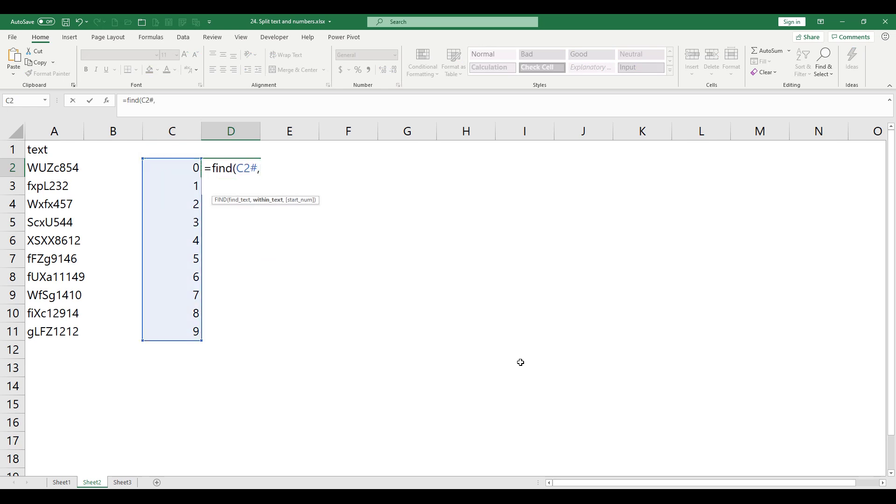
key("Left")
key("Left")
key("Left")
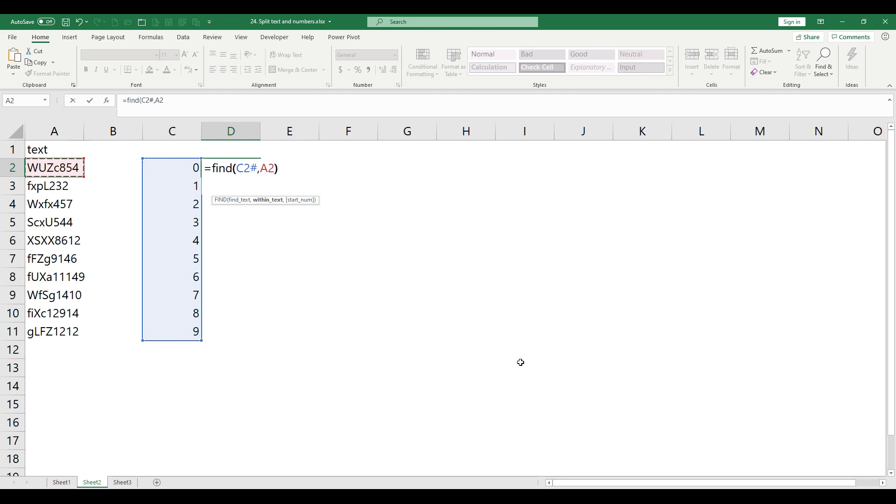
type(")")
key("Return")
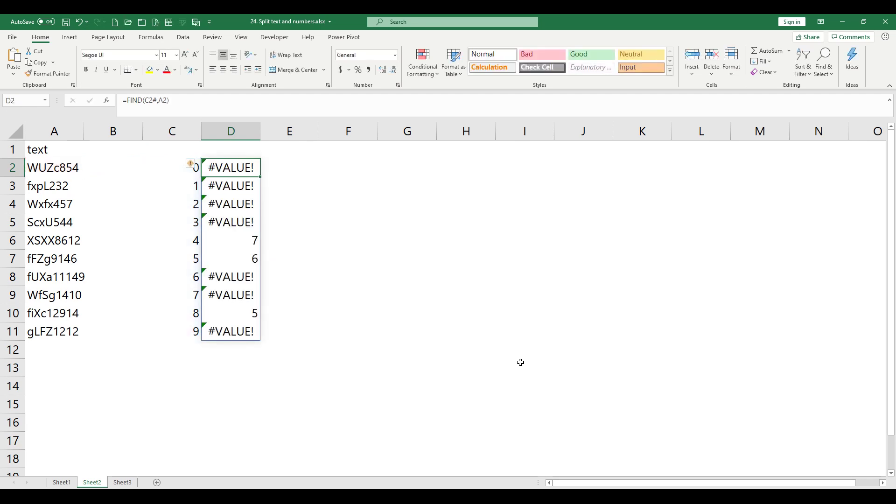
Try to get the smallest digit position by entering =MIN(D2#) in cell E2
key("Right")
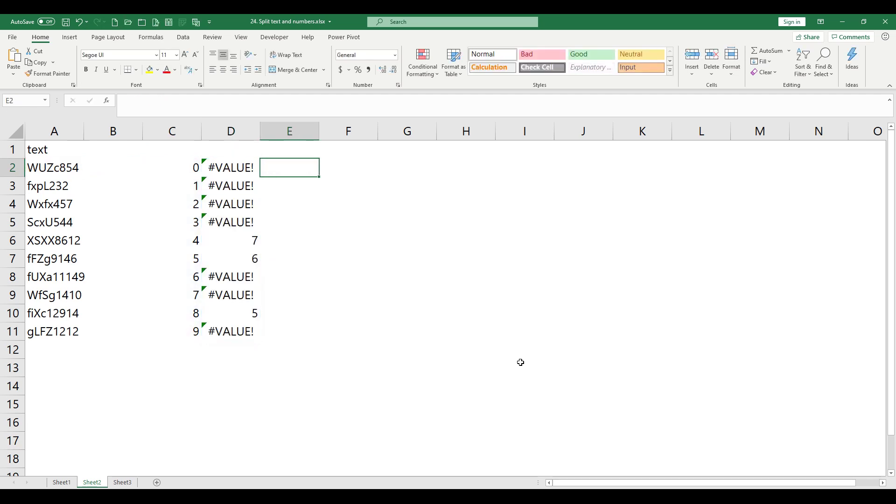
type("=min")
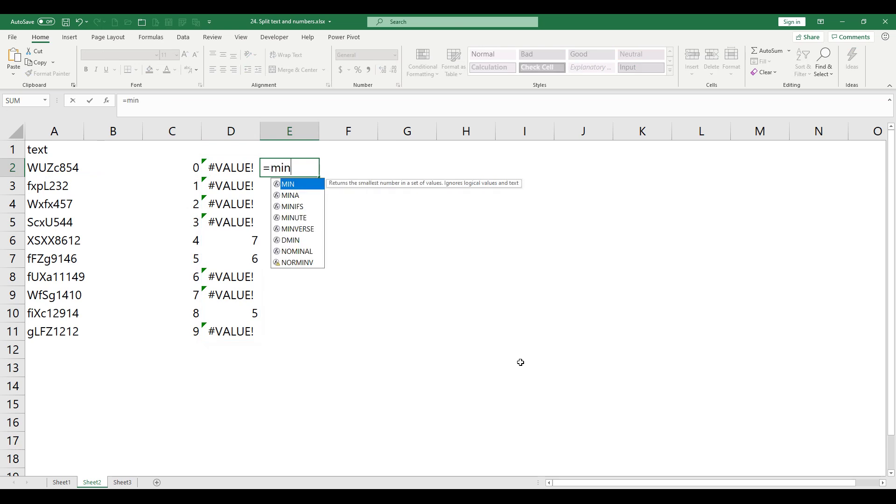
type("(")
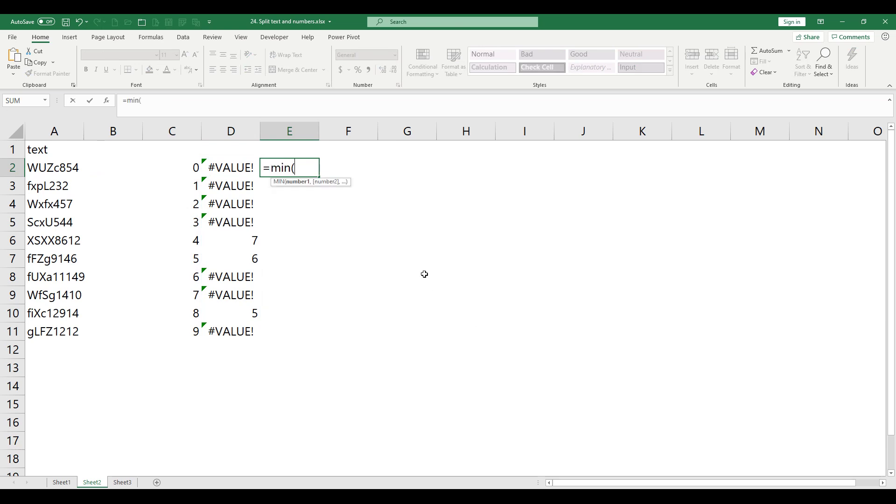
left_click_drag(231, 168, 231, 326)
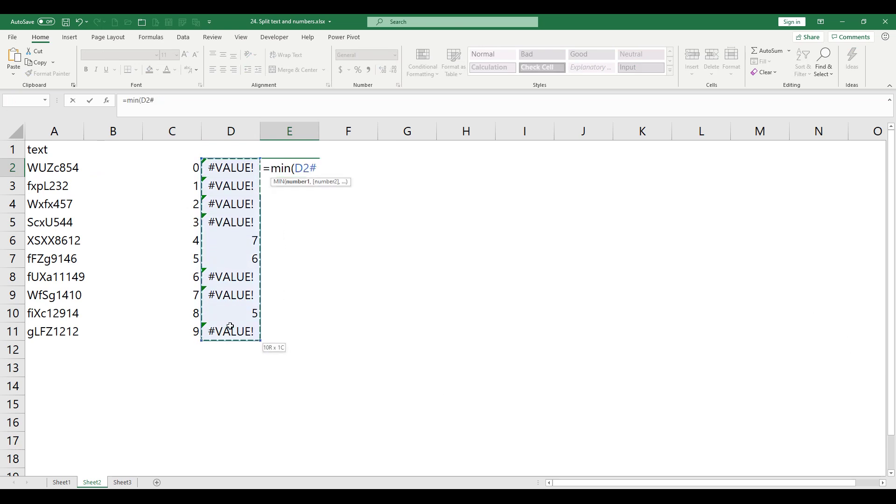
type(")")
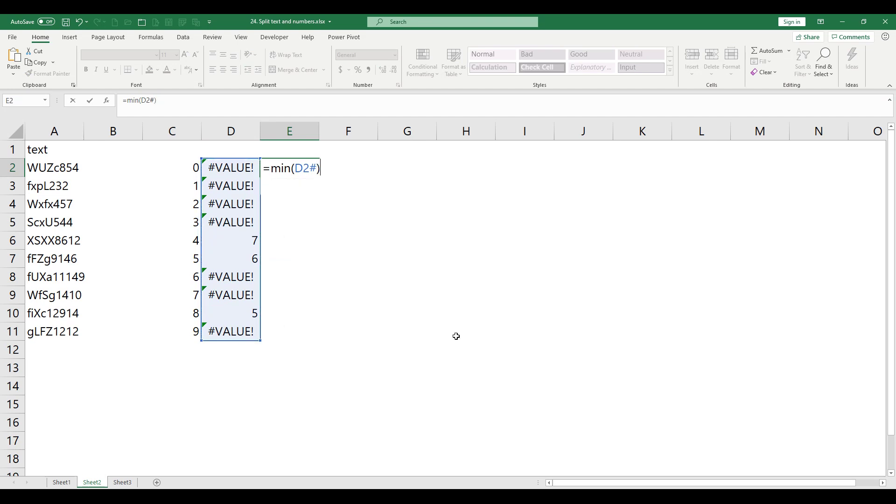
key("ctrl+Return")
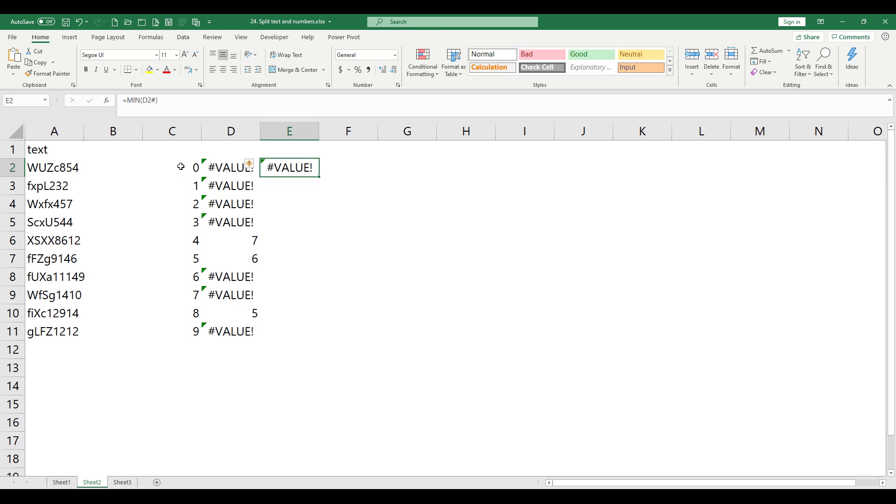
Clear the trial formulas from the range C2:E11
left_click_drag(178, 167, 270, 325)
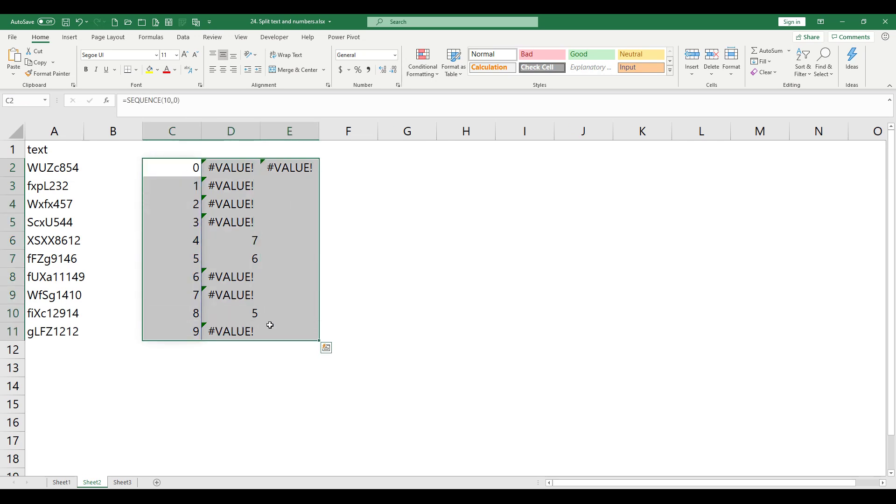
key("Delete")
Enter =A2&1/17 in cell C2 to append the decimal digits of 1/17 to the text from A2
left_click(189, 173)
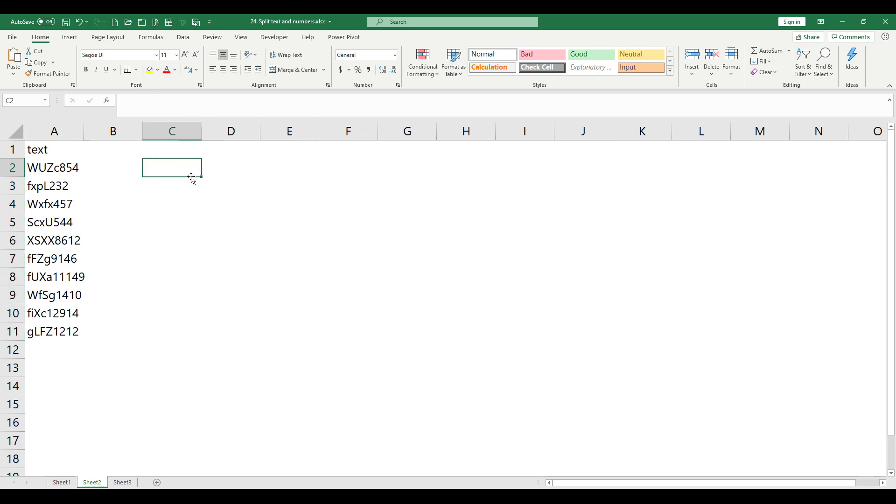
type("=")
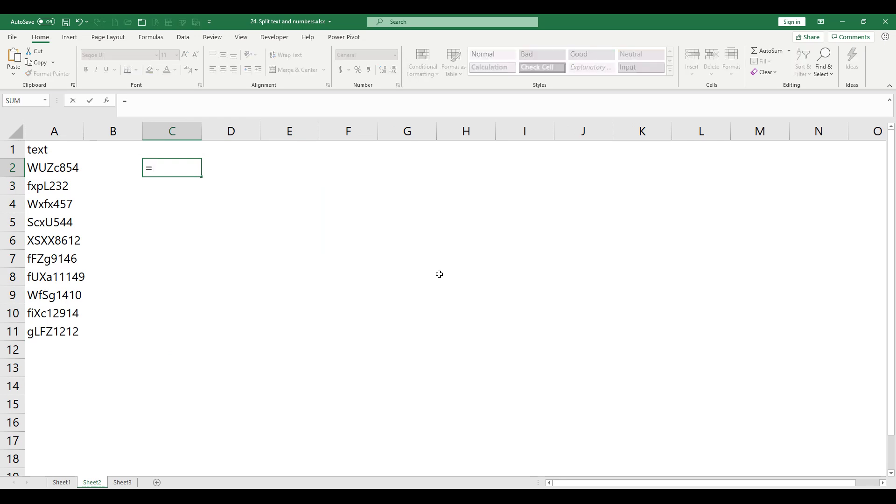
key("Left")
key("Left")
type("&")
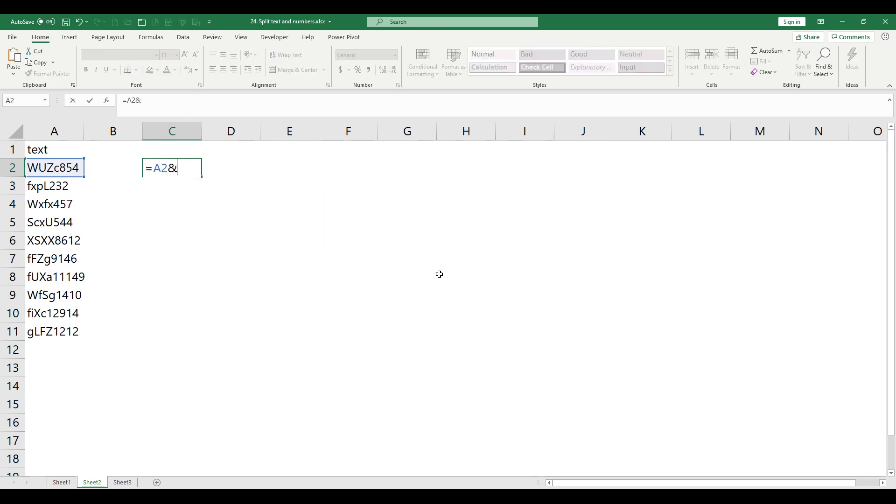
type("1/17")
key("ctrl+Return")
Enter =SEQUENCE(10,,0) in cell C4 to list the digits 0 to 9 down the column
key("Return")
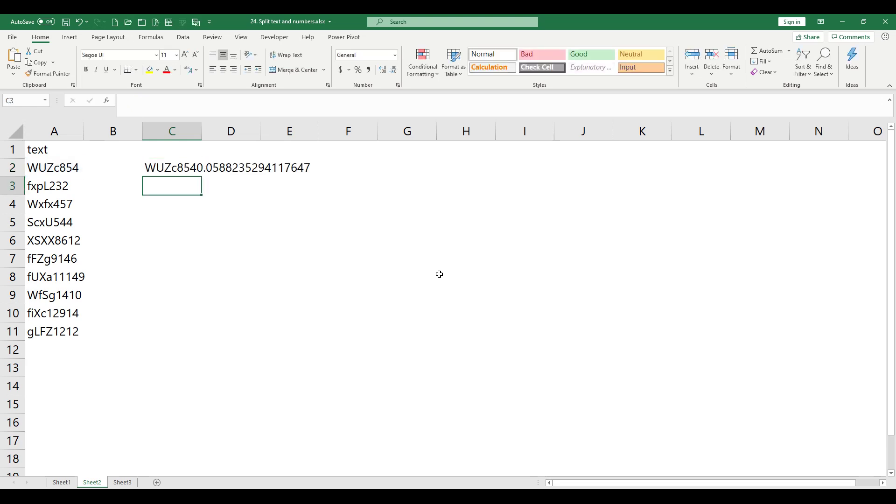
key("Return")
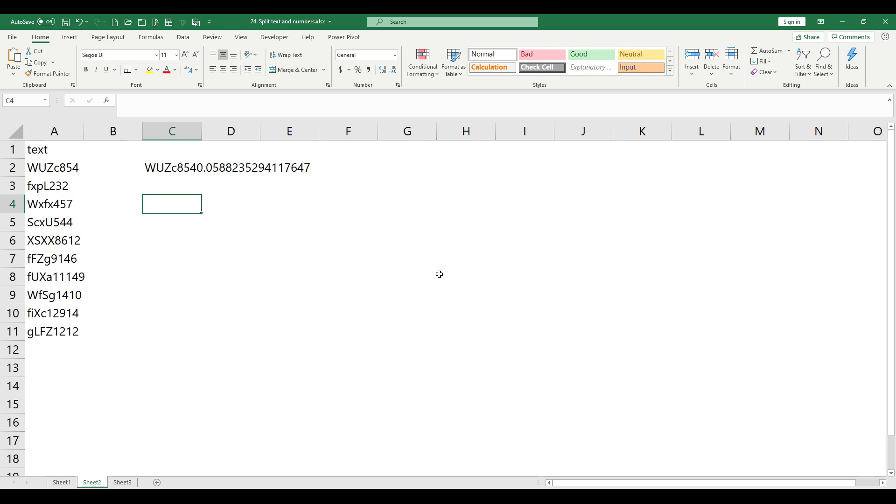
type("=")
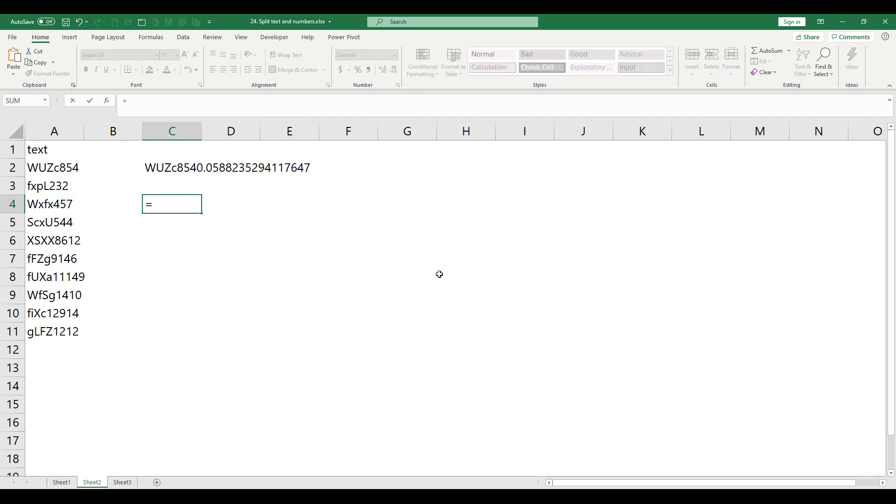
type("seq")
key("Tab")
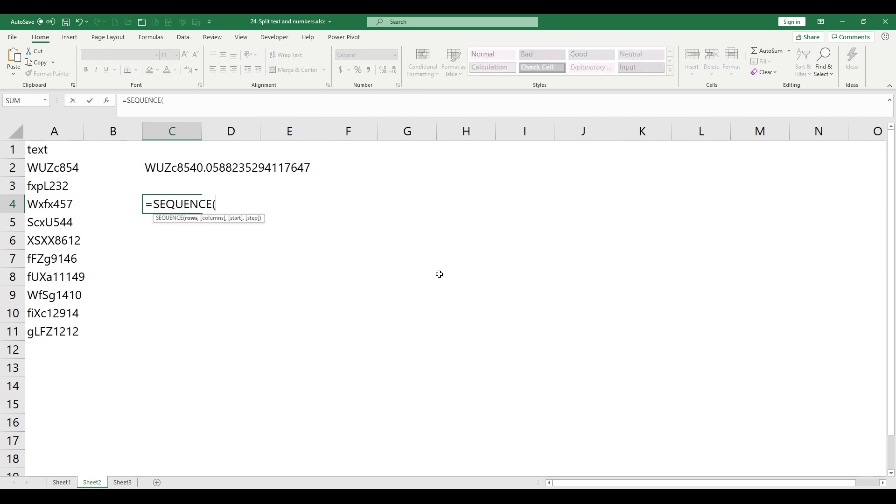
type("10,,0")
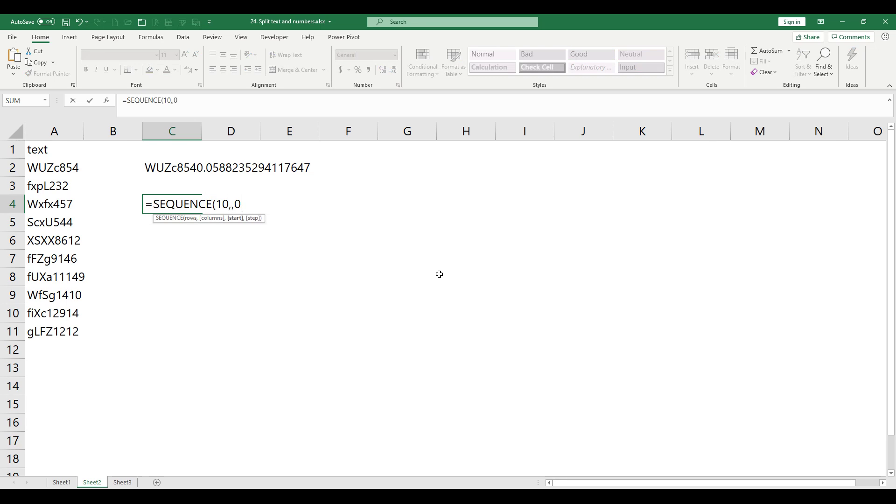
type(")")
key("ctrl+Return")
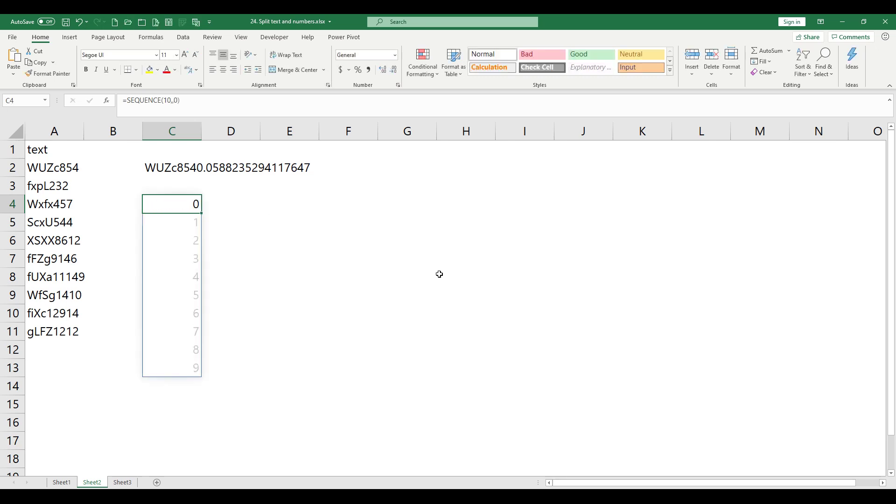
Enter =FIND(C4#,C2) in cell D4 to locate each digit of the sequence within the extended text in C2
key("Right")
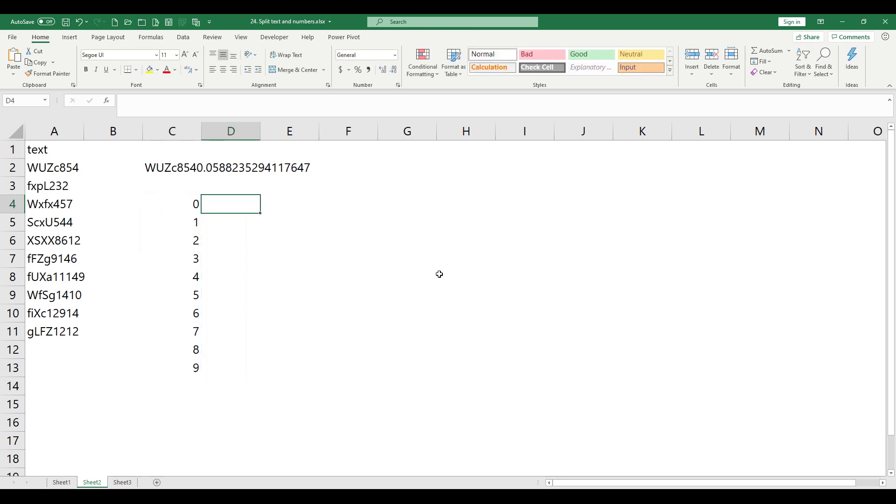
type("=find(")
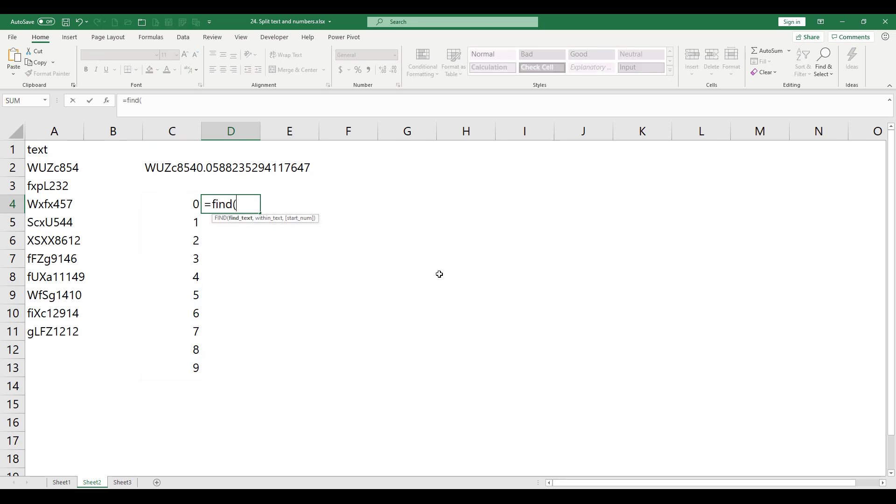
key("Left")
type("#")
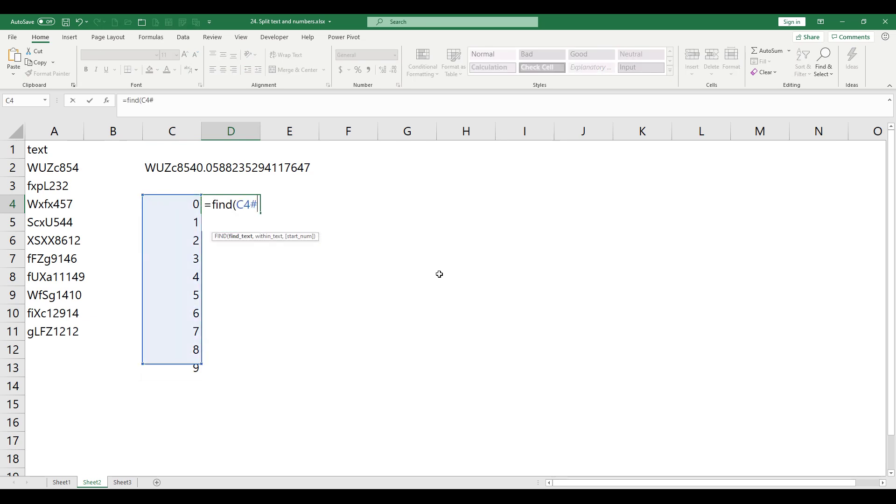
type(",c")
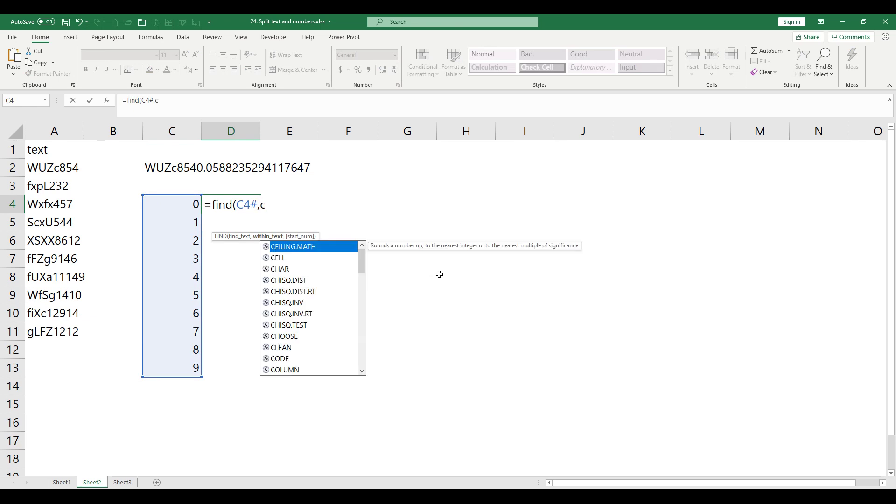
type("2)")
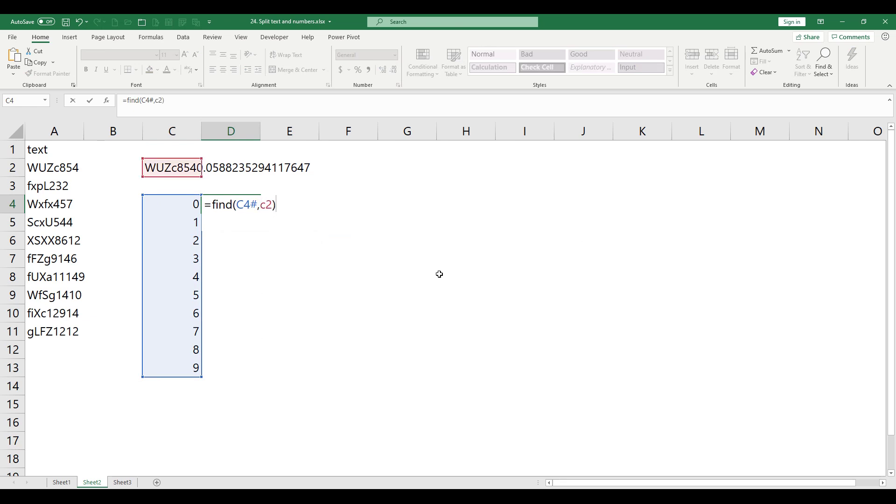
key("Return")
Enter =MIN(D4#) in cell E4 to return the smallest of the digit positions
key("Right")
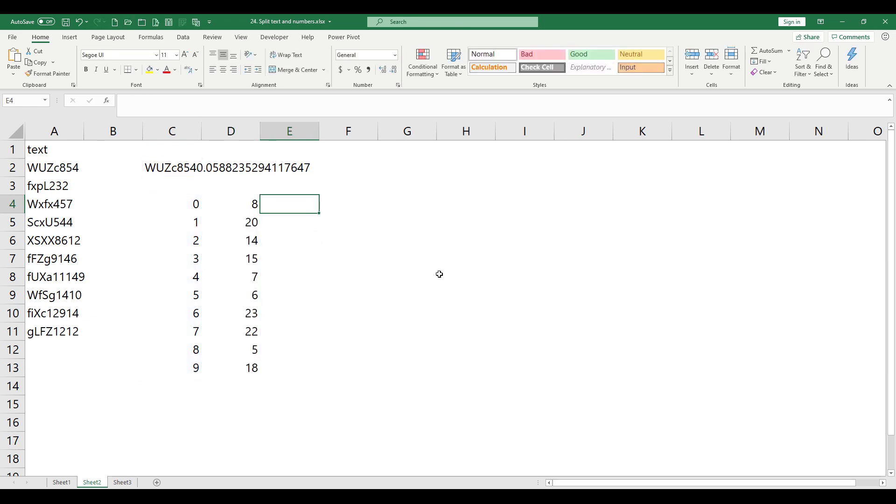
type("=min(")
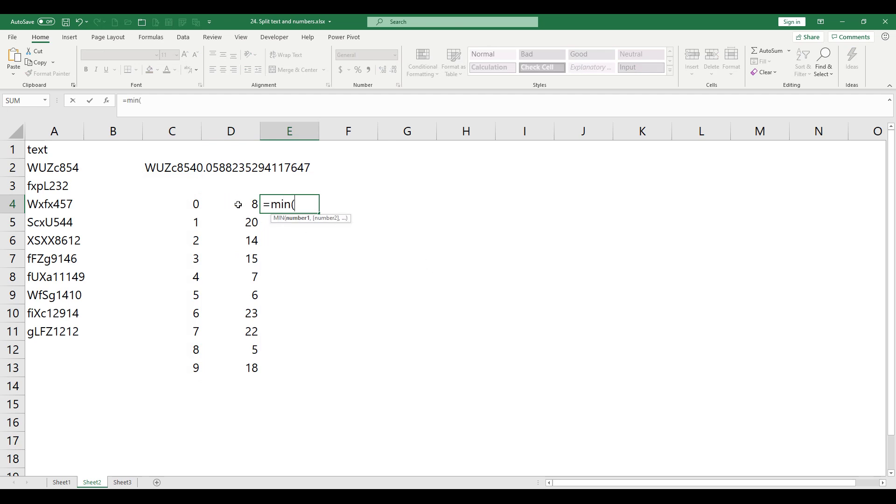
left_click_drag(237, 204, 257, 385)
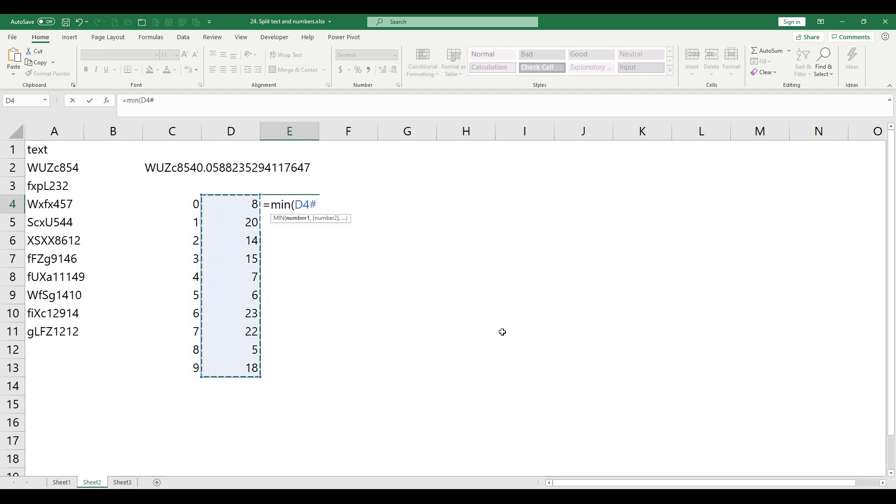
type(")")
key("ctrl+Return")
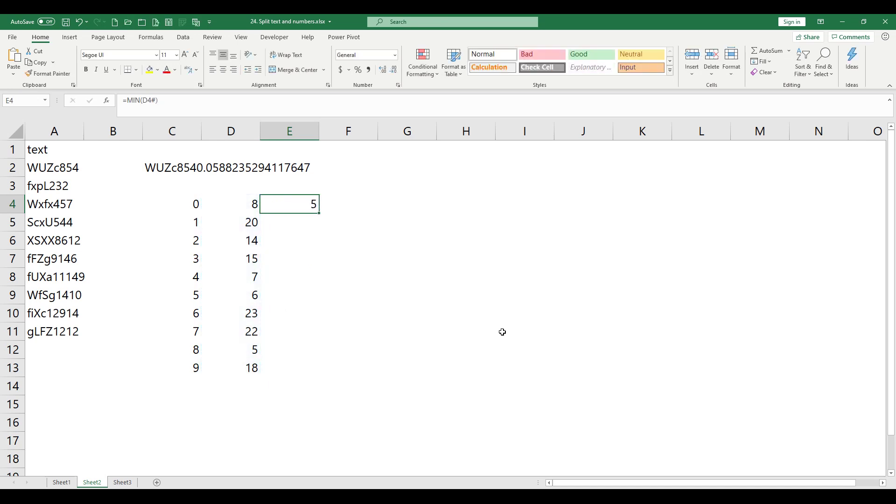
Enter =LEFT(A2,E4-1) in cell F4 to extract the letters that precede the first digit
key("Right")
type("=")
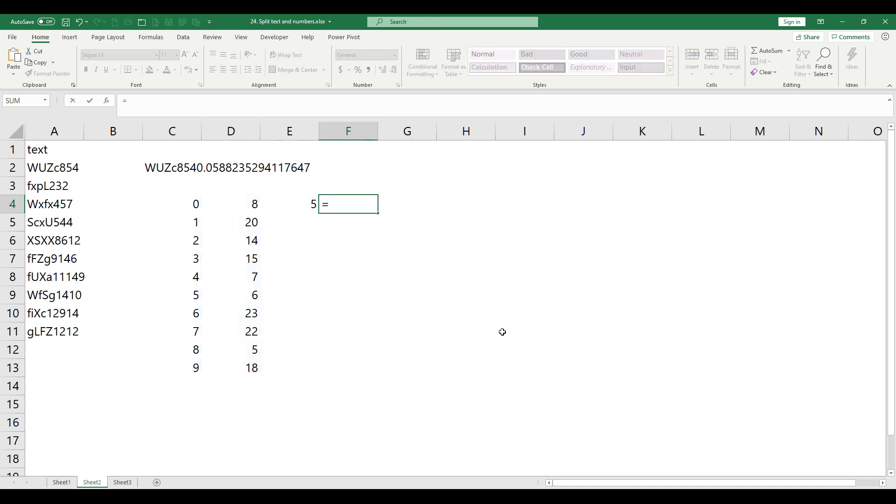
type("left(")
key("Left")
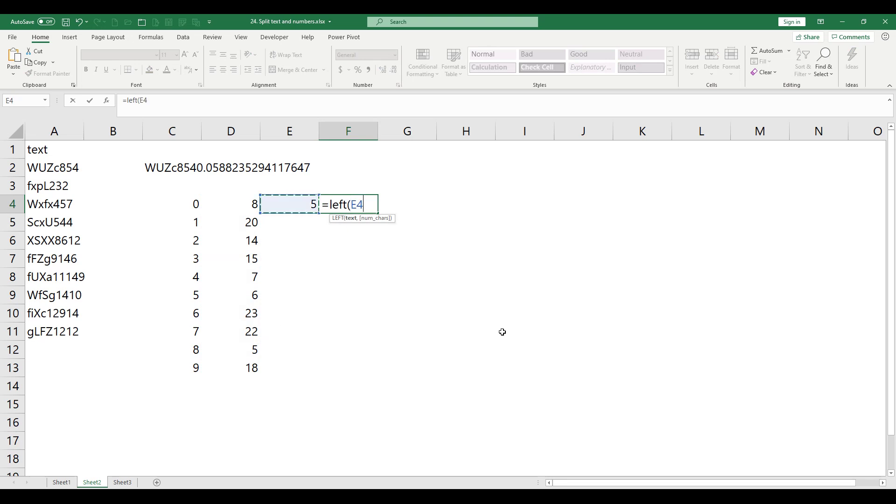
key("BackSpace")
key("BackSpace")
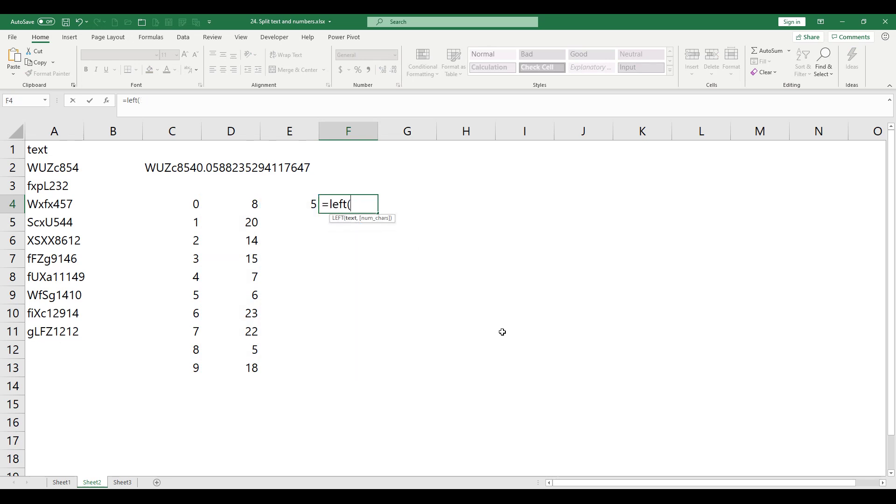
type("a2,")
key("Left")
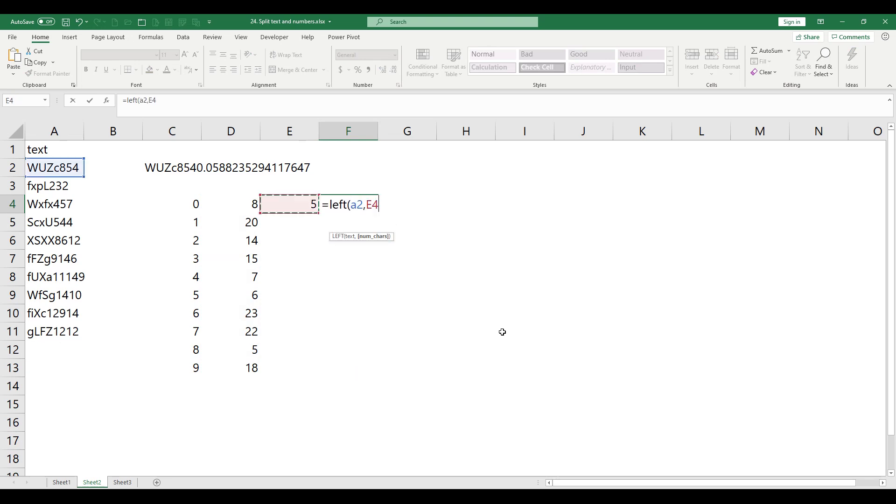
type("-1)")
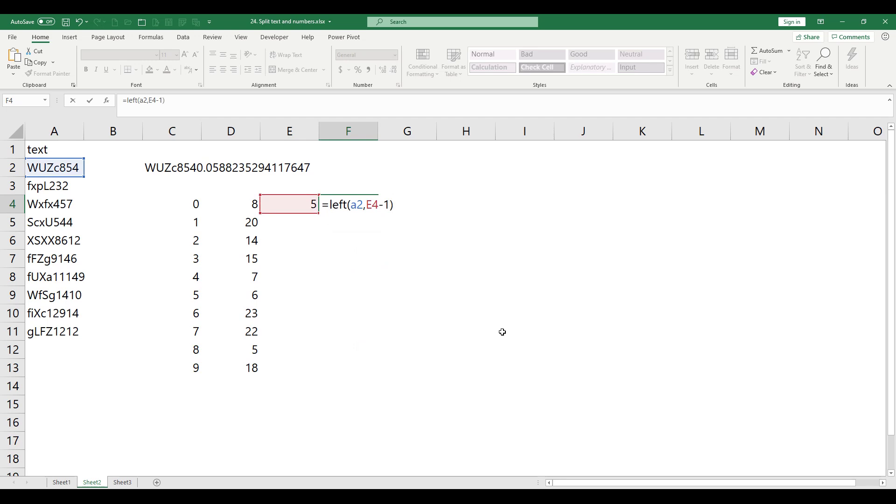
key("ctrl+Return")
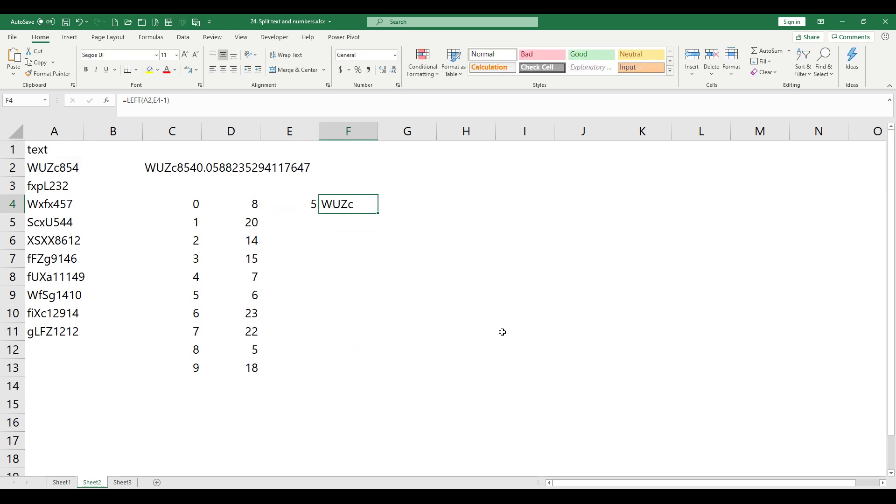
Replace the E4 reference in F4's formula with the MIN(D4#) expression copied from cell E4
left_click(300, 205)
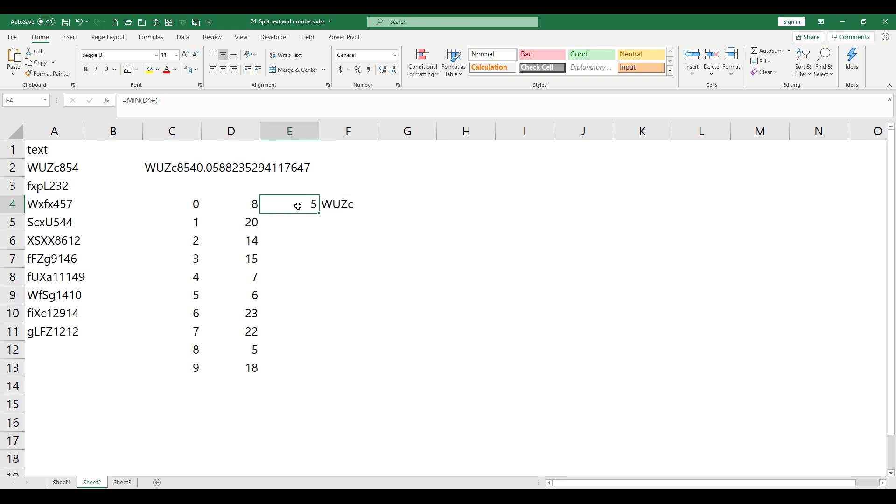
left_click(133, 105)
left_click_drag(133, 104, 187, 104)
key("ctrl+c")
key("Escape")
left_click(347, 205)
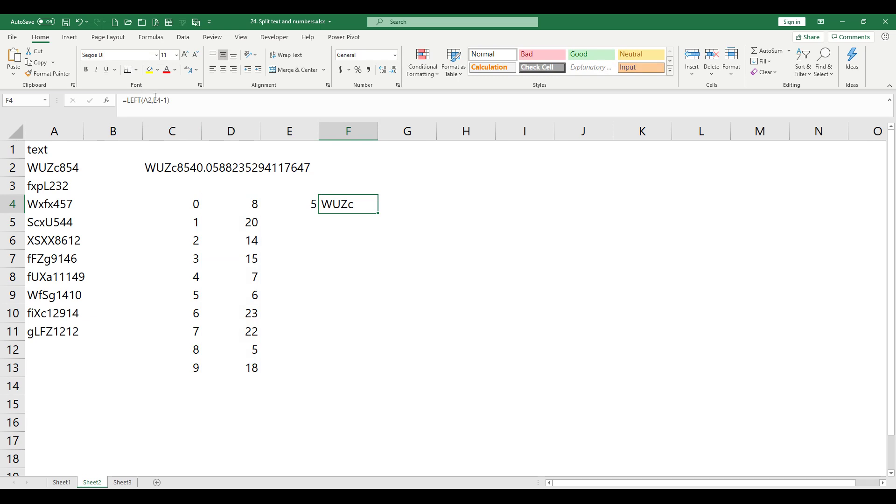
left_click(157, 100)
double_click(157, 100)
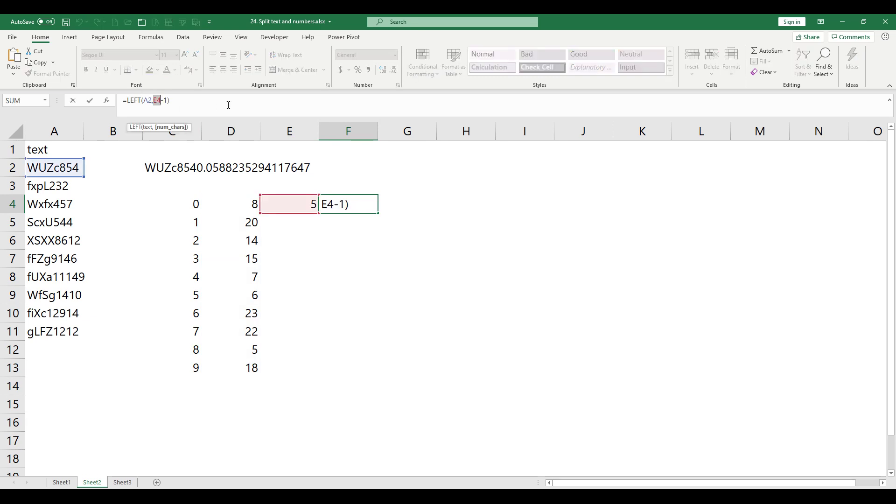
key("ctrl+v")
key("ctrl+Return")
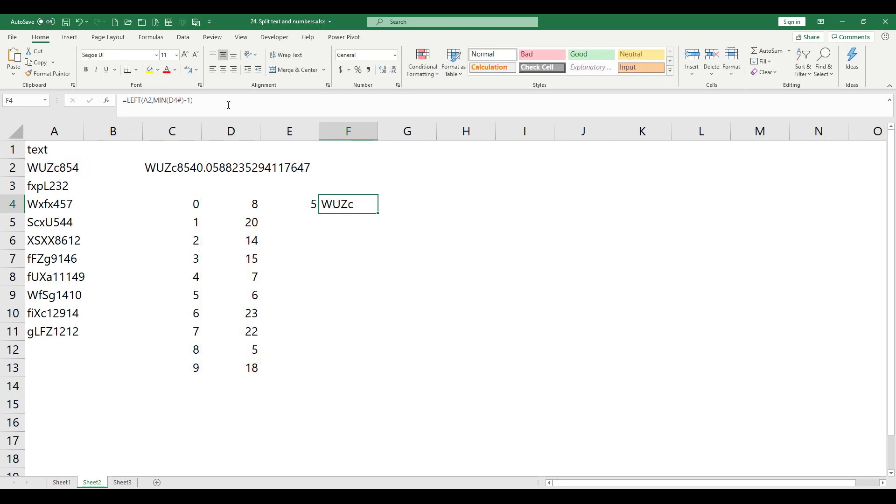
Replace the D4# reference in F4's formula with the FIND(C4#,C2) expression copied from cell D4
left_click(244, 206)
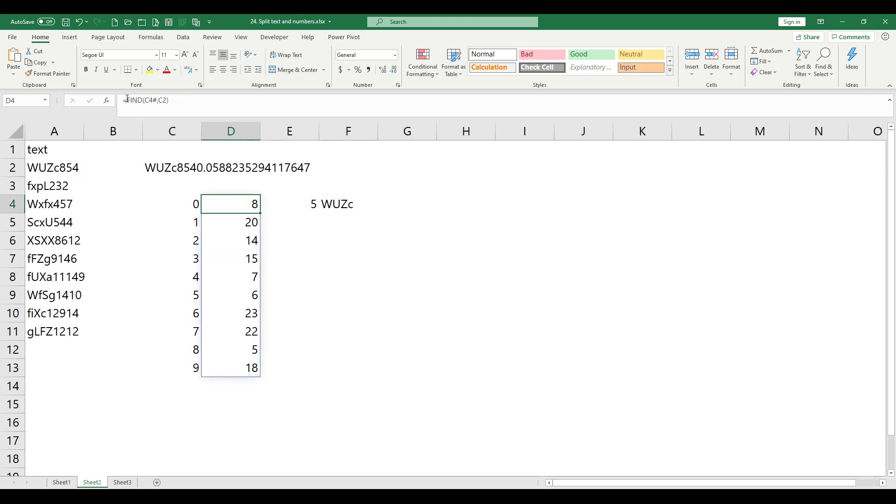
left_click_drag(127, 99, 168, 100)
key("ctrl+c")
key("Escape")
key("Right")
key("Right")
left_click(174, 101)
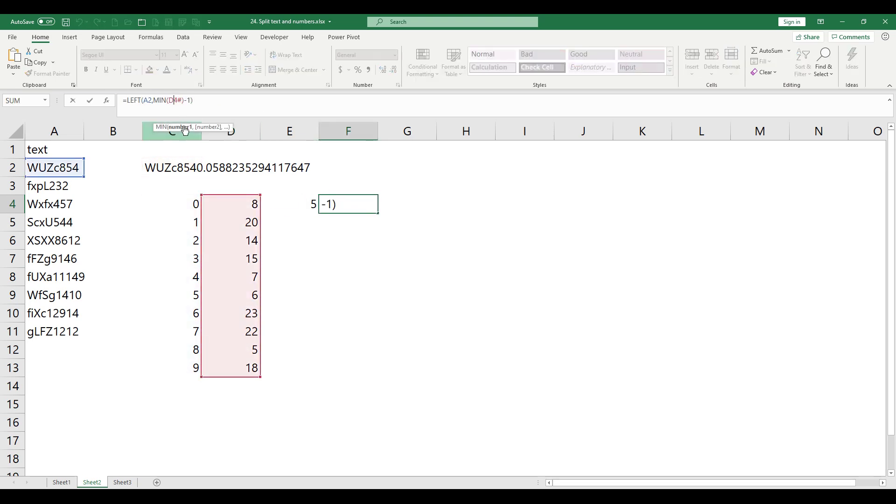
double_click(174, 101)
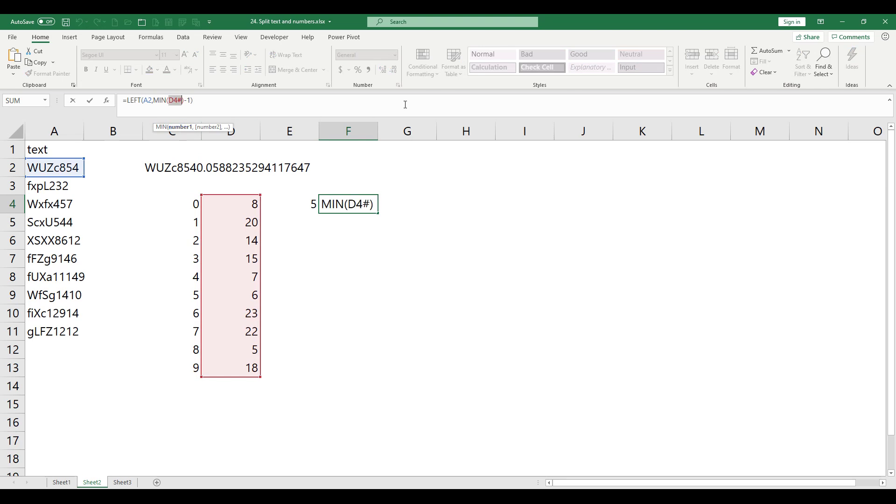
key("ctrl+v")
key("ctrl+Return")
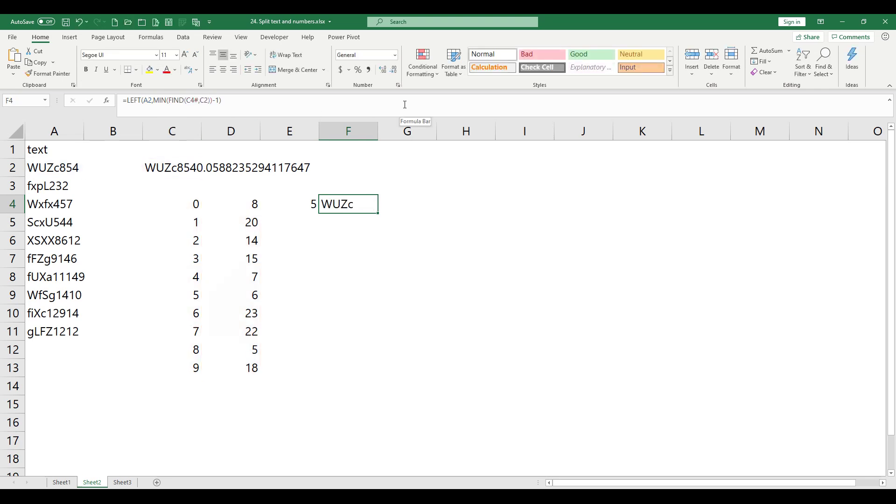
Replace the C4# reference in F4's formula with the SEQUENCE(10,,0) expression copied from cell C4
left_click(202, 209)
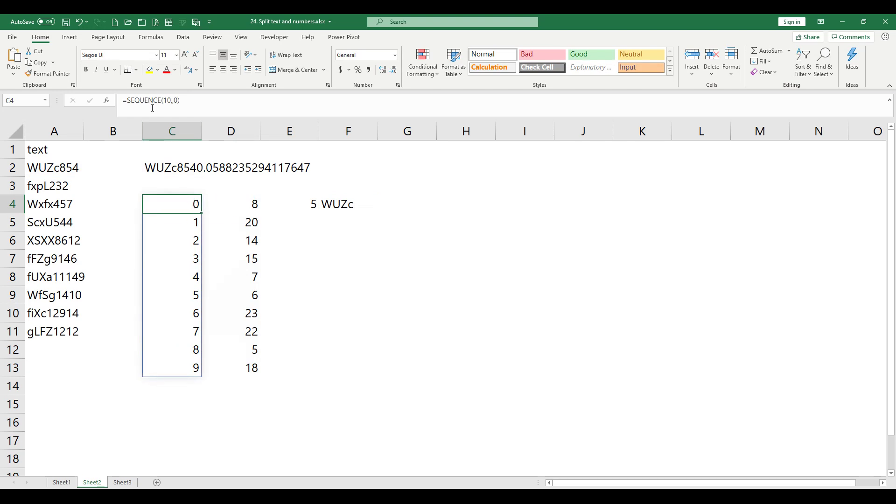
left_click(127, 99)
key("shift+End")
key("ctrl+c")
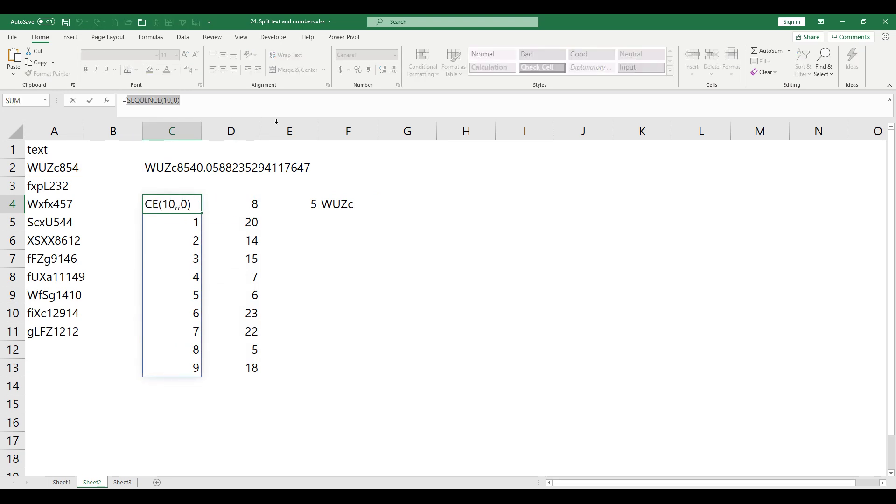
key("Escape")
left_click(333, 199)
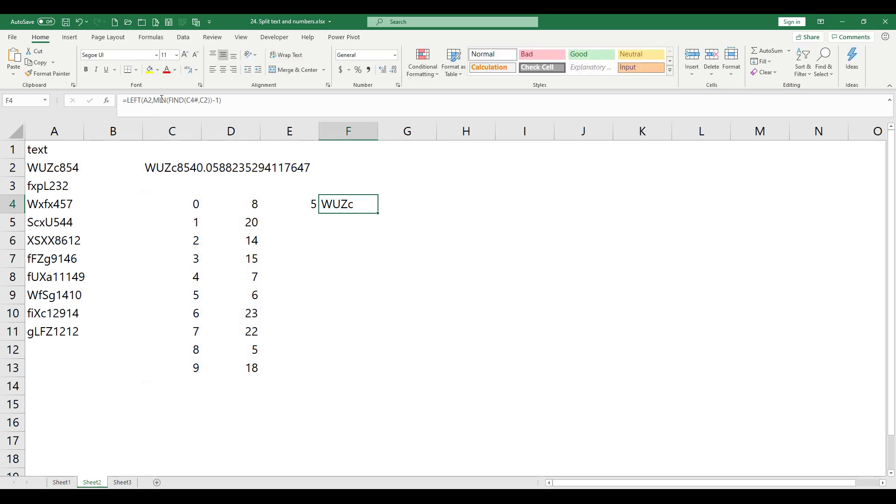
left_click(194, 99)
left_click(200, 128)
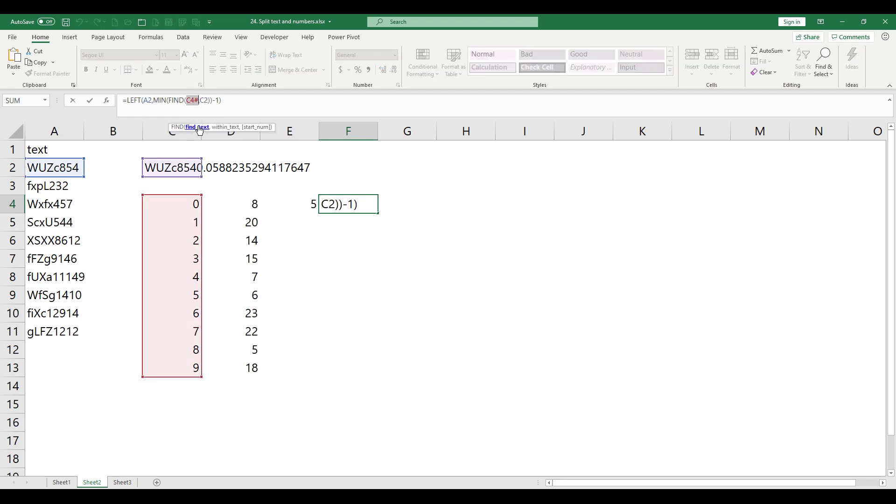
key("ctrl+v")
key("ctrl+Return")
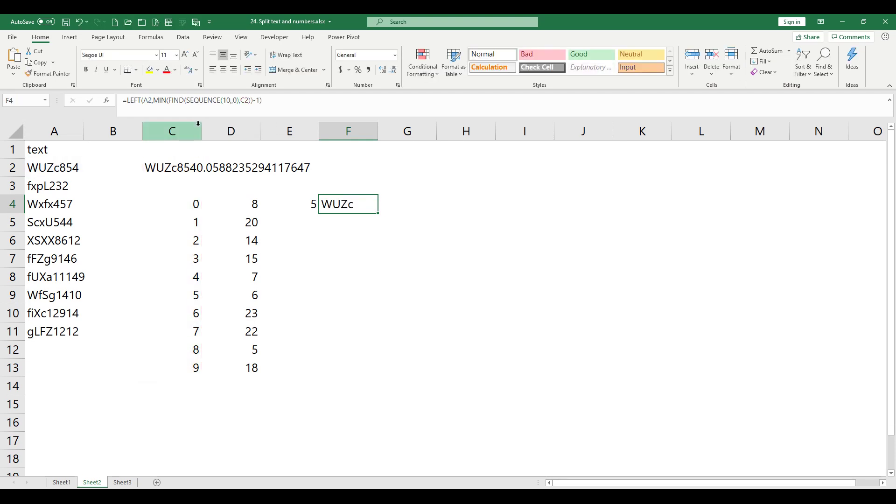
Replace the C2 reference in F4's formula with the A2&1/17 expression copied from cell C2
left_click(164, 168)
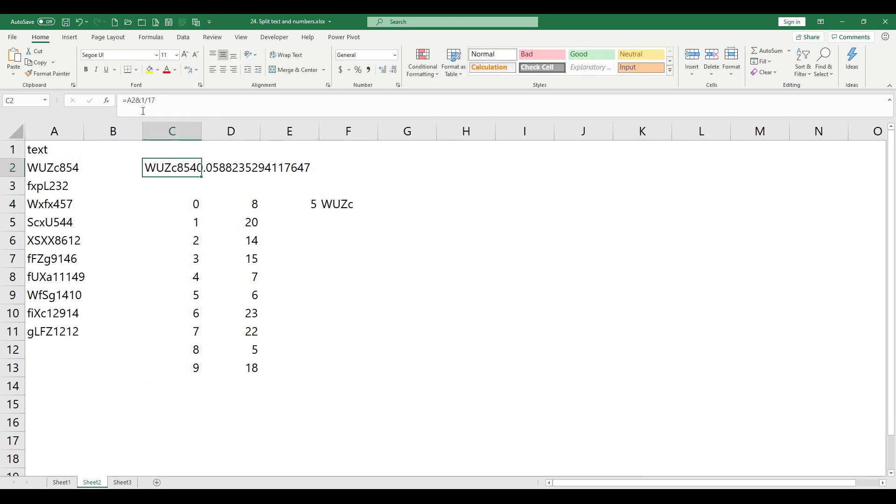
left_click_drag(126, 100, 235, 110)
key("ctrl+c")
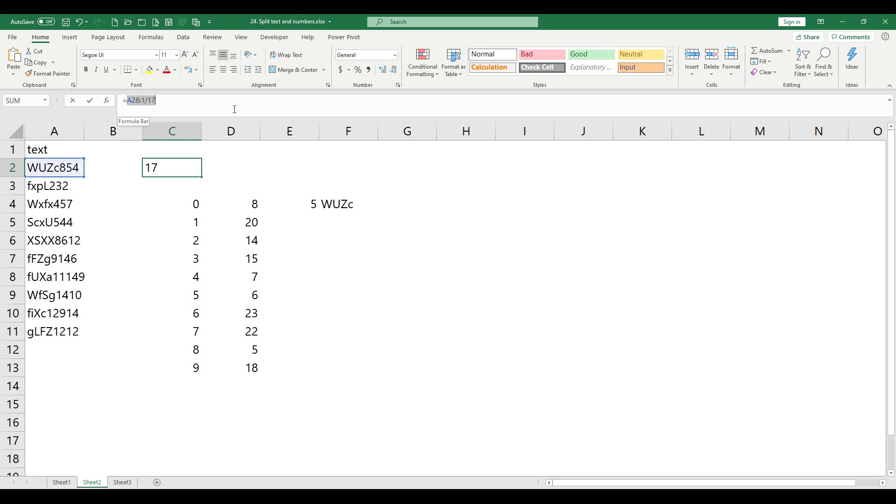
key("Escape")
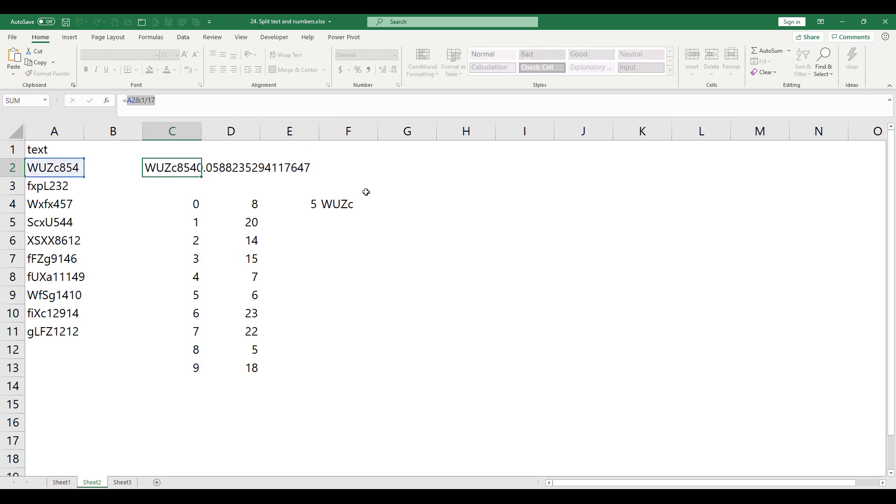
left_click(339, 204)
left_click(241, 100)
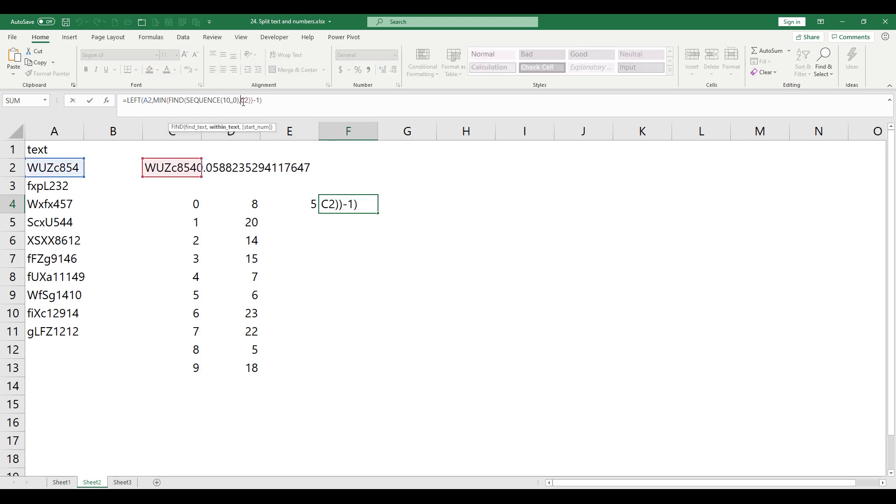
key("ctrl+v")
key("Delete")
key("Delete")
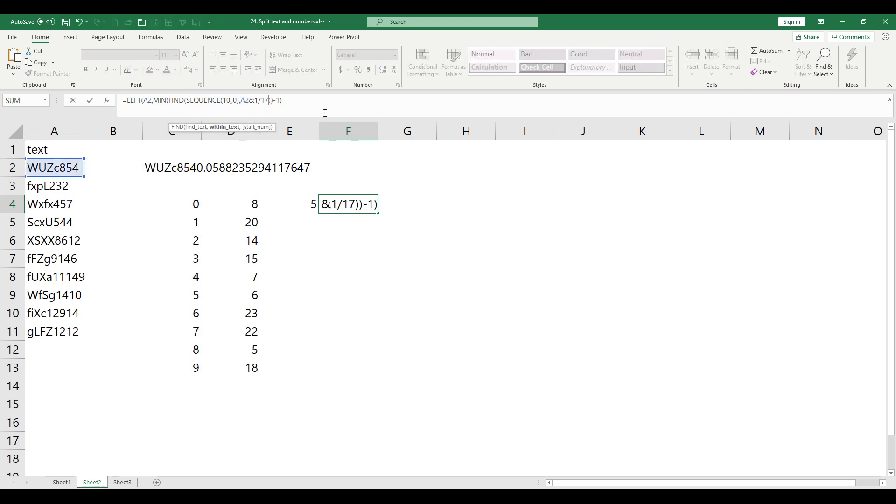
key("ctrl+Return")
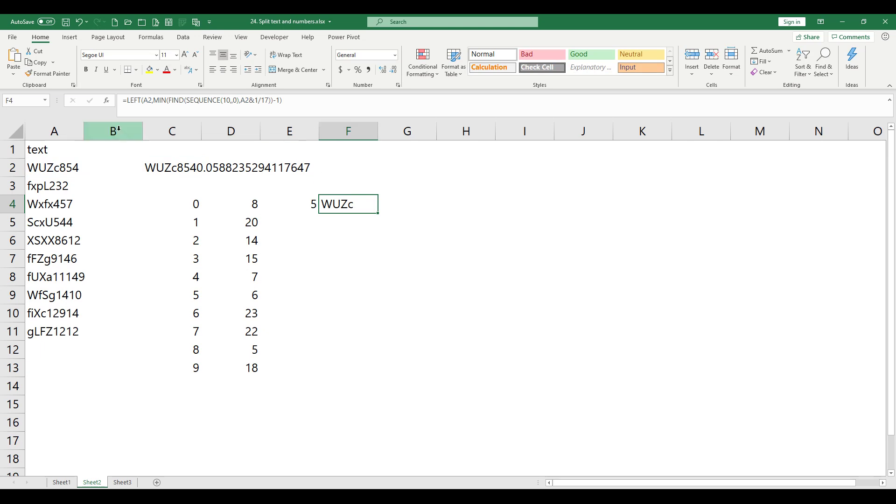
Copy the complete formula =LEFT(A2,MIN(FIND(SEQUENCE(10,,0),A2&1/17))-1) from cell F4 into cell B2
left_click_drag(121, 100, 428, 122)
key("ctrl+c")
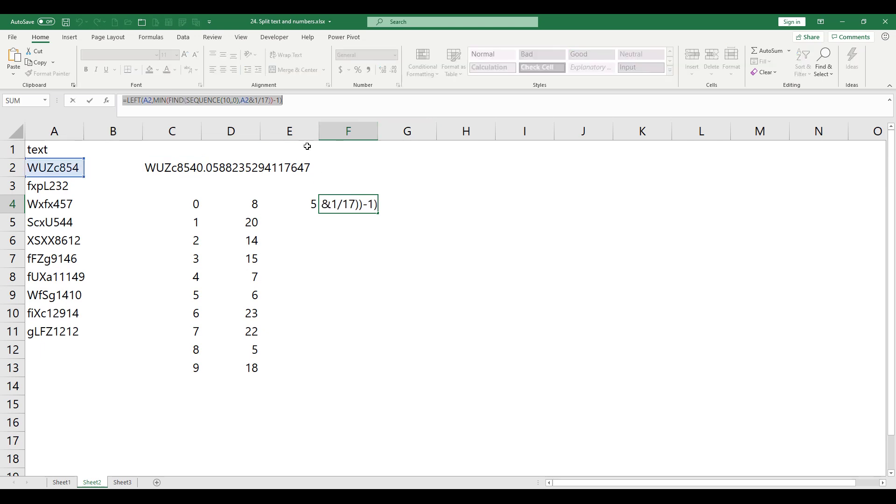
key("Escape")
left_click(107, 166)
left_click(170, 106)
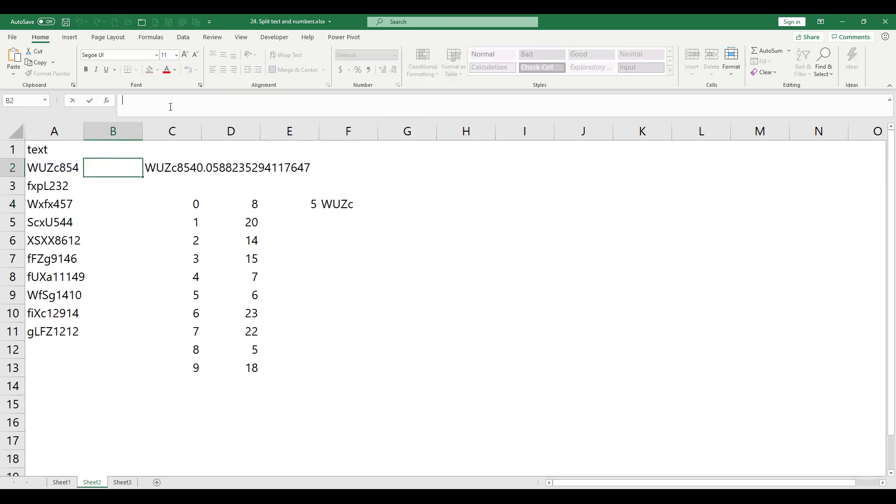
key("ctrl+v")
key("ctrl+Return")
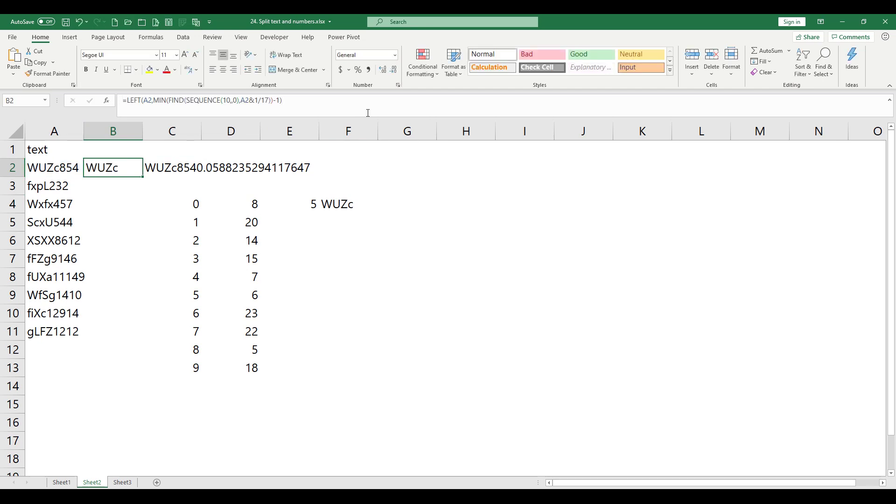
Clear the helper range C2:F13 and fill the formula in B2 down to B11
left_click_drag(162, 170, 361, 366)
key("Delete")
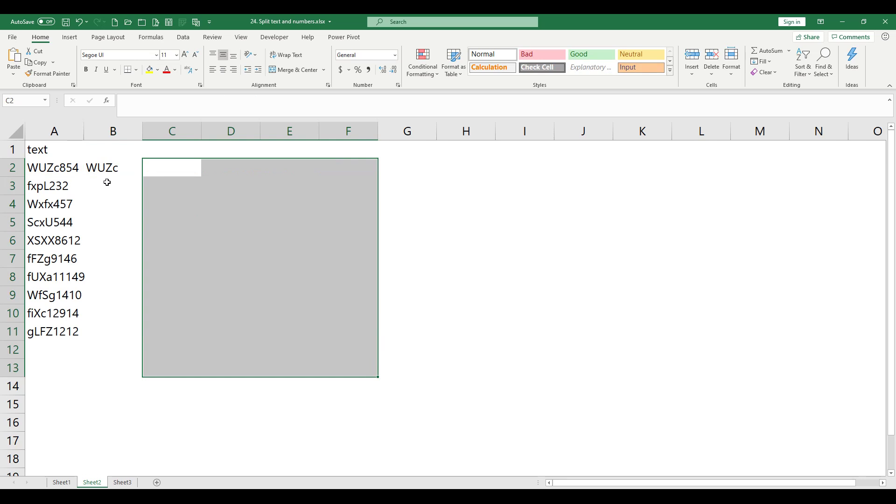
left_click(136, 170)
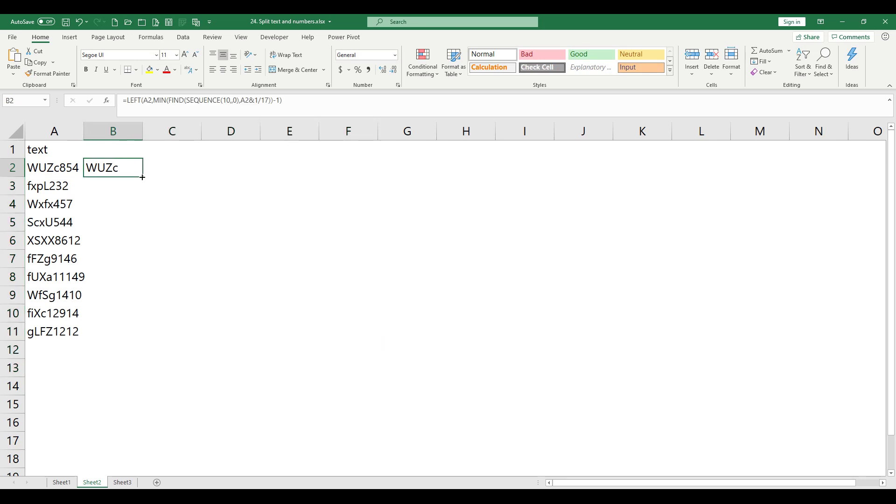
double_click(143, 178)
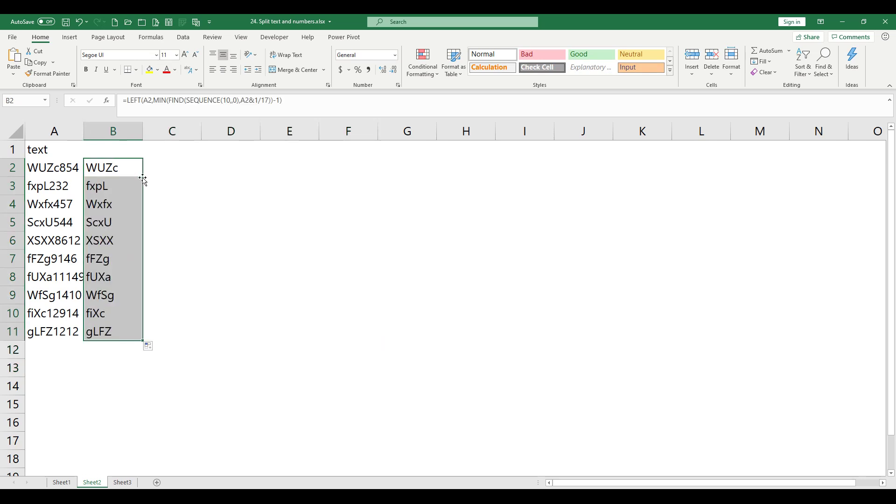
Enter =SUBSTITUTE(A2,B2,"")*1 in cell C2 and fill the formula down to C11
left_click(175, 167)
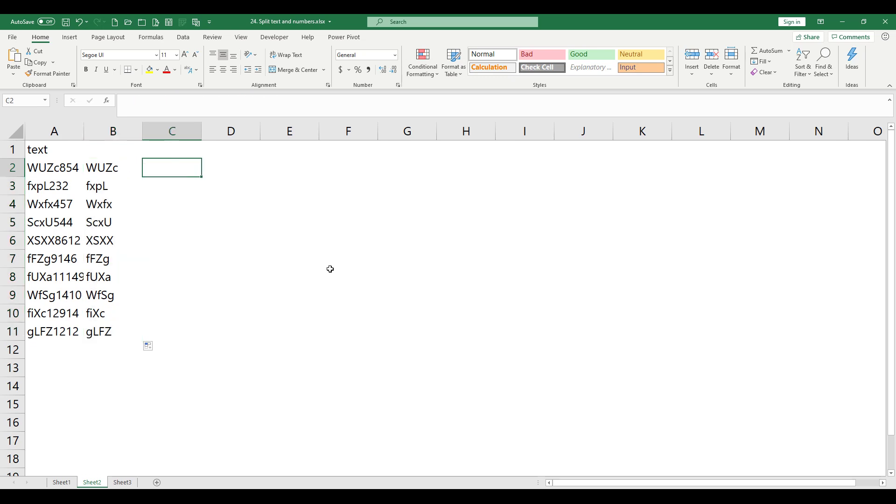
type("=sub")
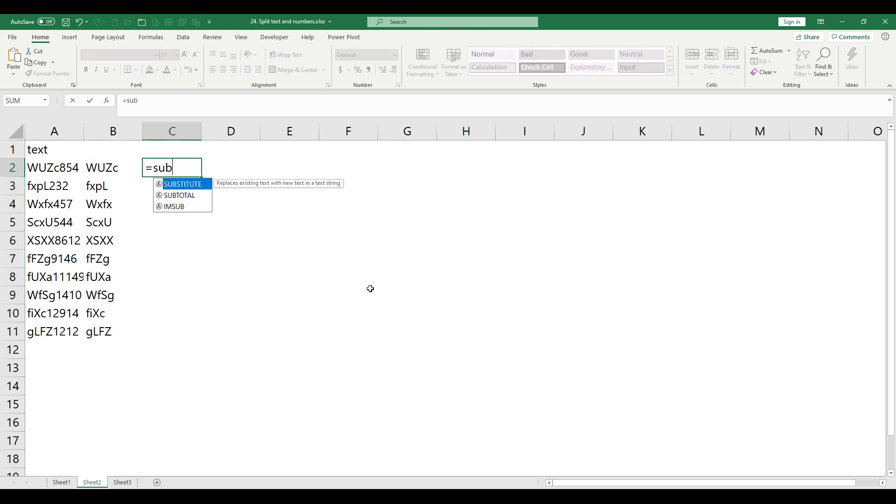
key("Tab")
key("Left")
key("Left")
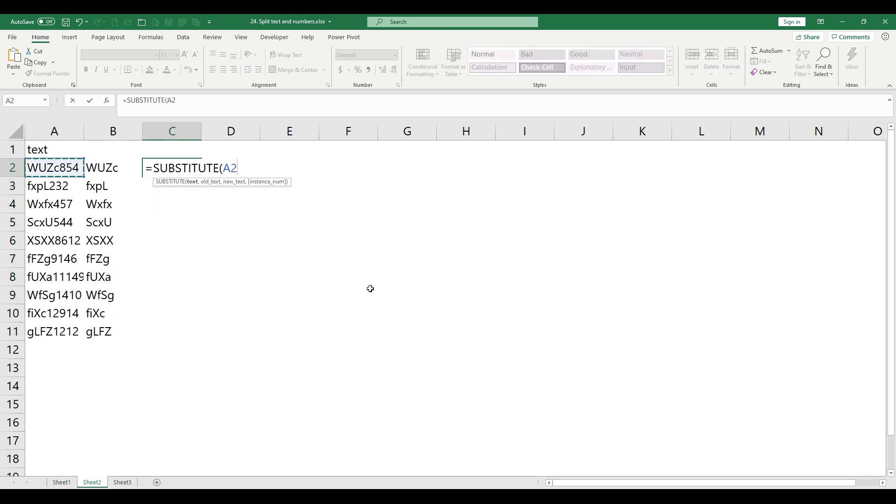
type(",")
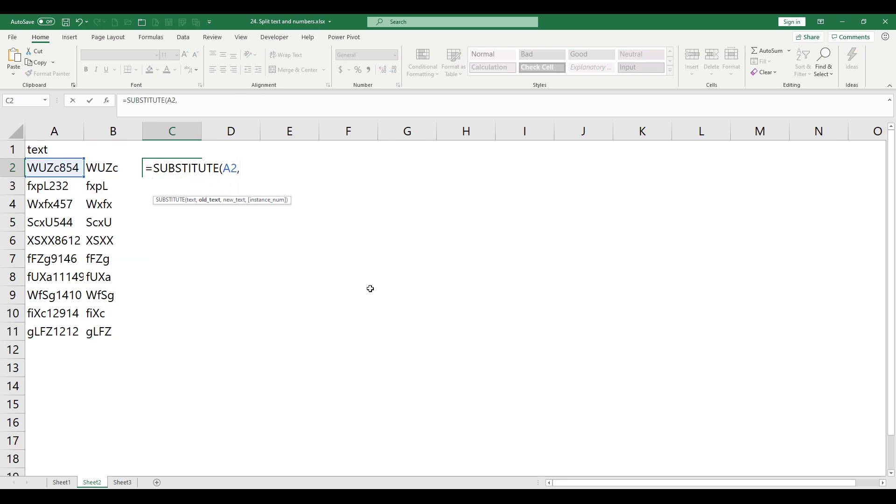
key("Left")
type(",\"")
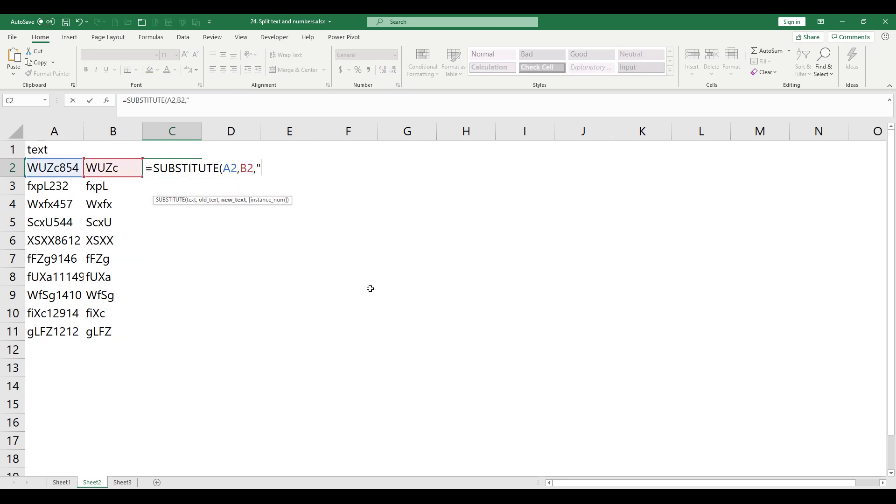
type("\")")
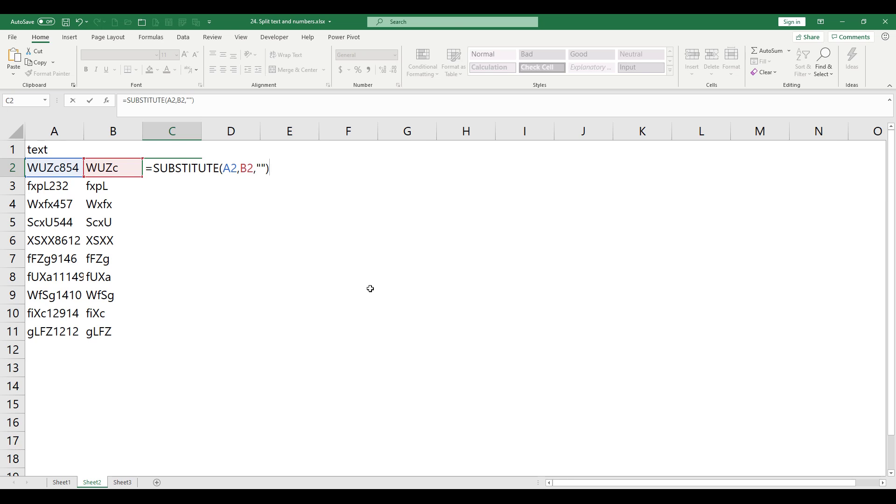
type("*1")
key("ctrl+Return")
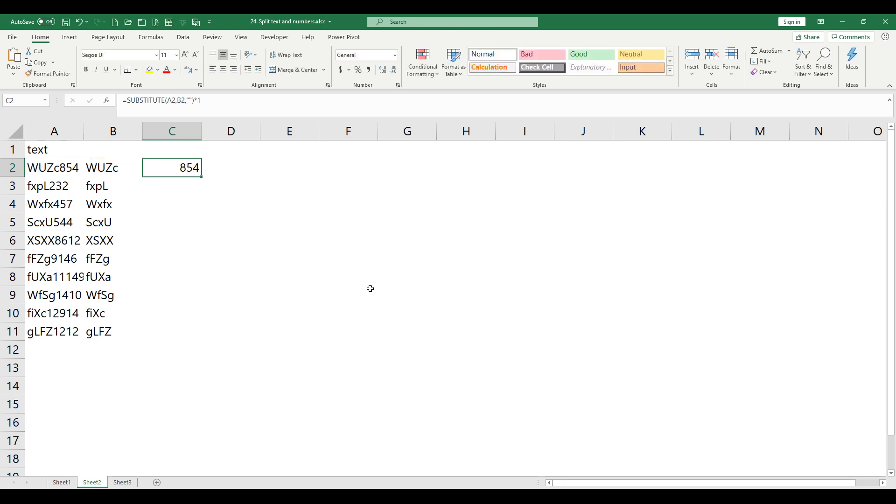
double_click(203, 178)
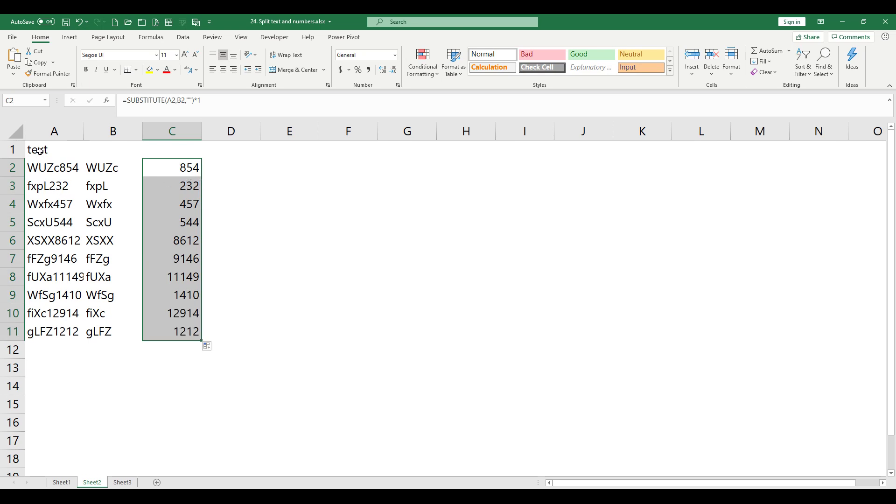
Copy the text column A1:A11 and paste it starting at cell E1
left_click_drag(40, 152, 48, 328)
key("ctrl+c")
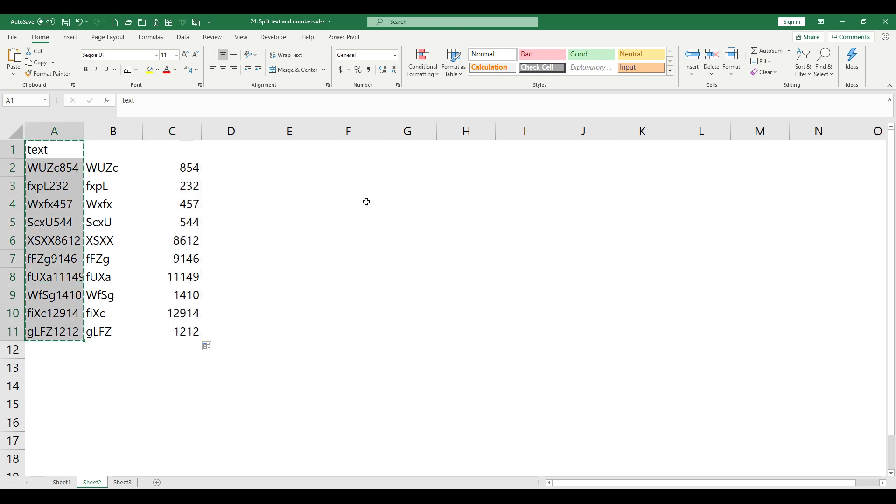
left_click(313, 148)
key("ctrl+v")
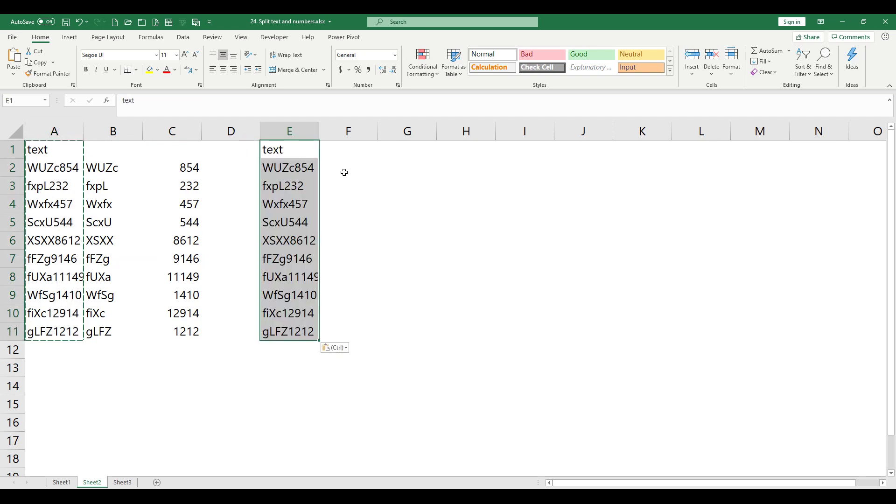
Enter WUZc in F2 and fxpL in F3, accepting the Flash Fill suggestion for the remaining text parts down to F11
left_click(341, 164)
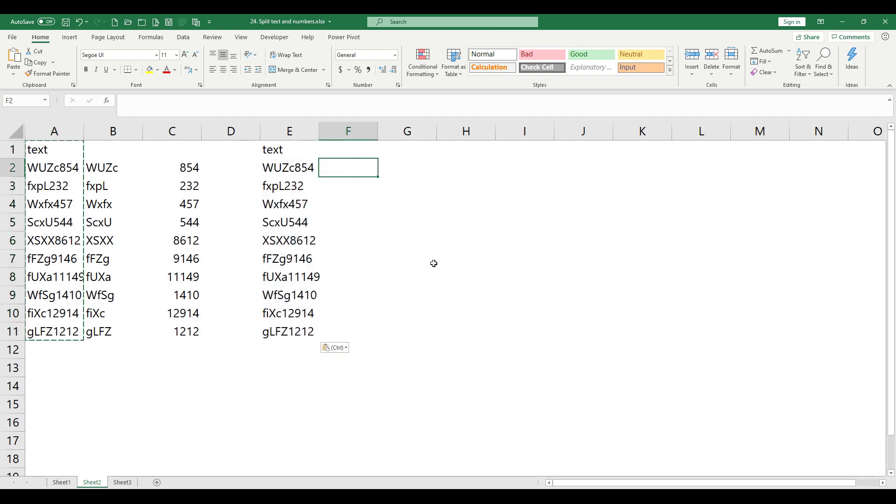
type("WU")
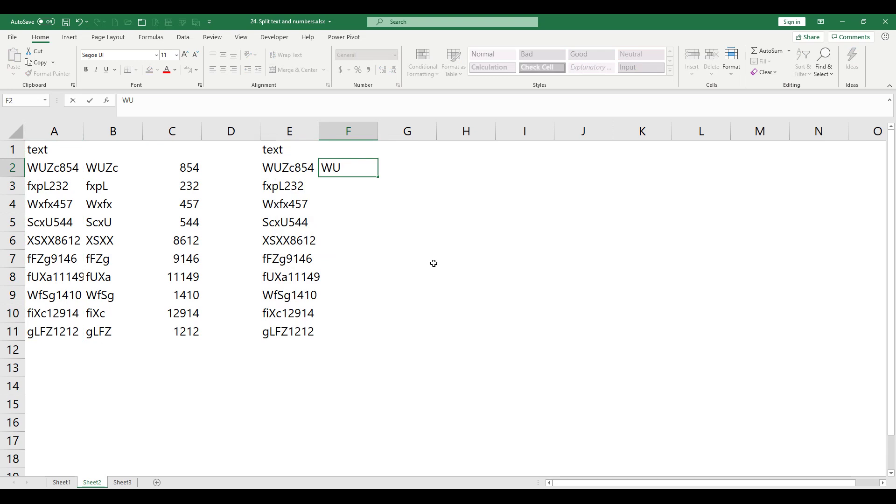
type("Zc")
key("Return")
type("fxp")
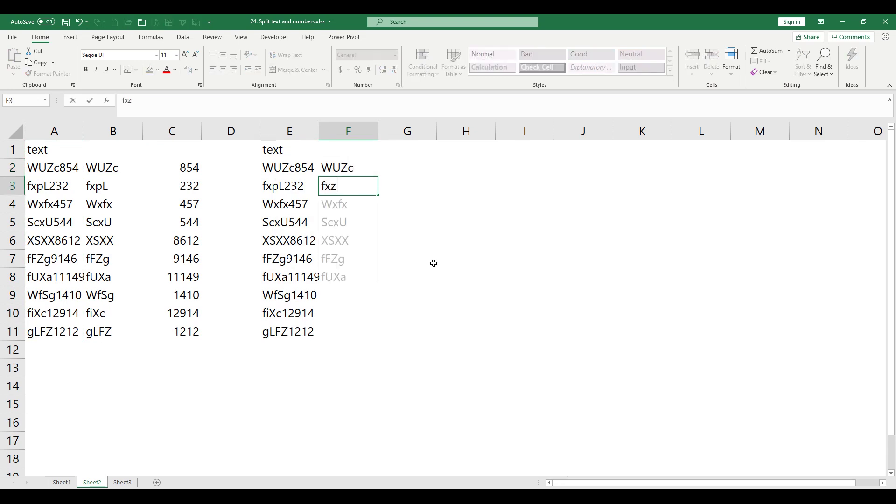
key("BackSpace")
type("pL")
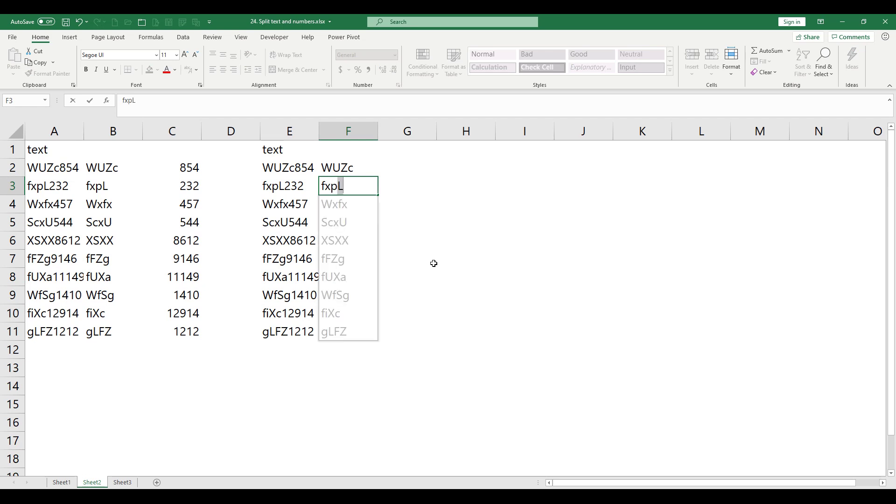
key("Return")
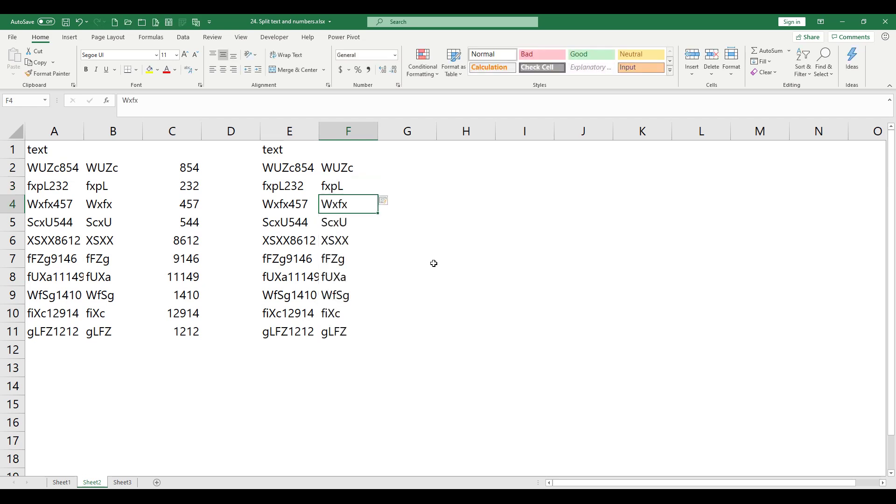
Enter 854 in G2 and 232 in G3, accepting the Flash Fill suggestion for the remaining numbers down to G11
key("Right")
left_click(394, 167)
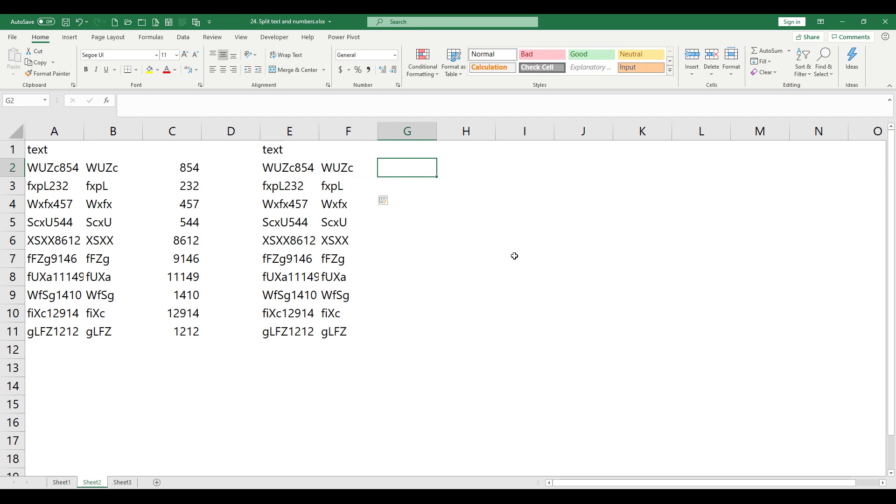
type("854")
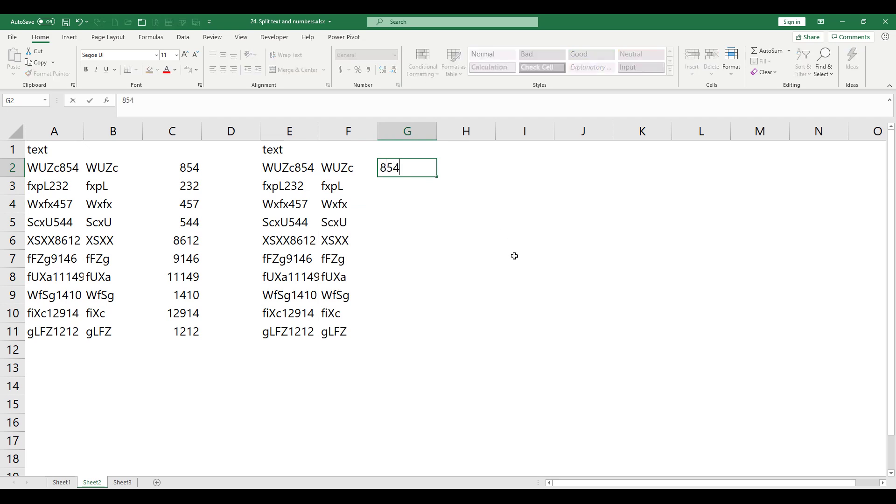
key("Return")
type("232")
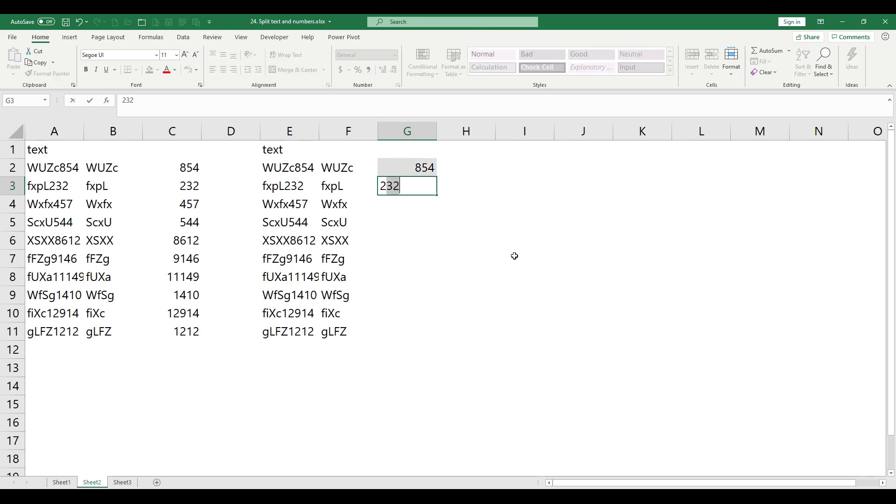
key("Return")
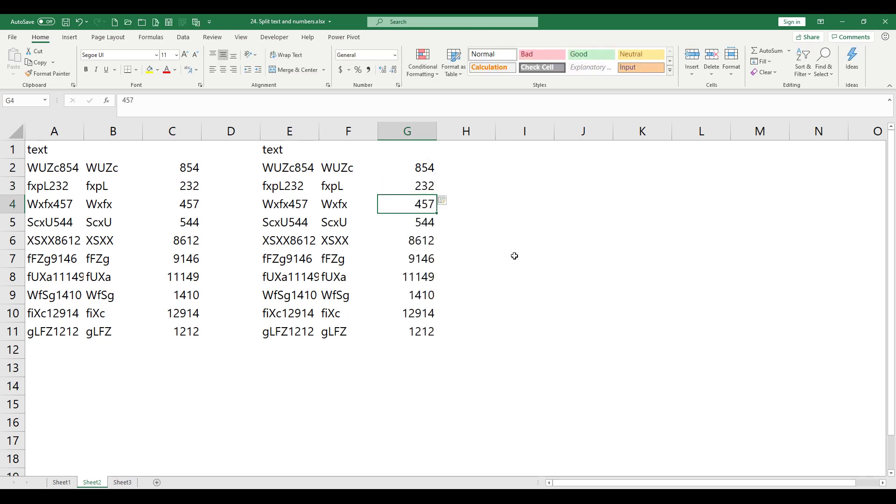
Compare the formula and Flash Fill results by entering =B2=F2 in I2 and filling it across I2:J11
left_click(513, 167)
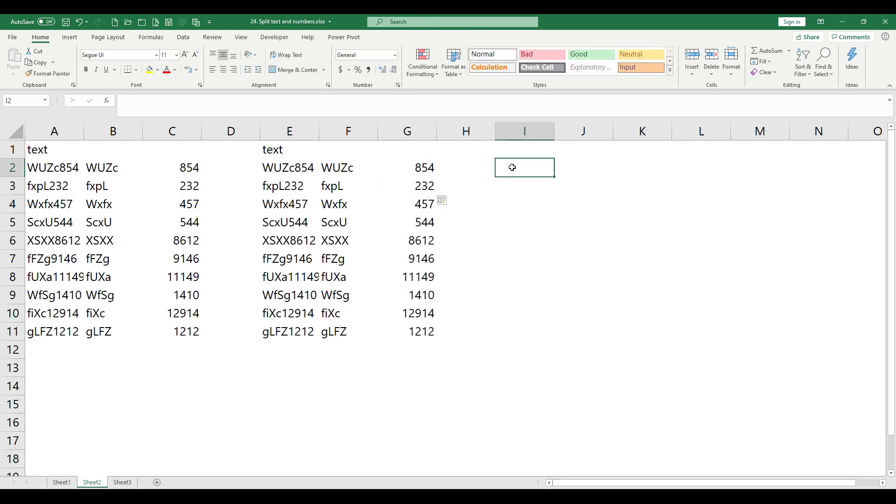
type("=")
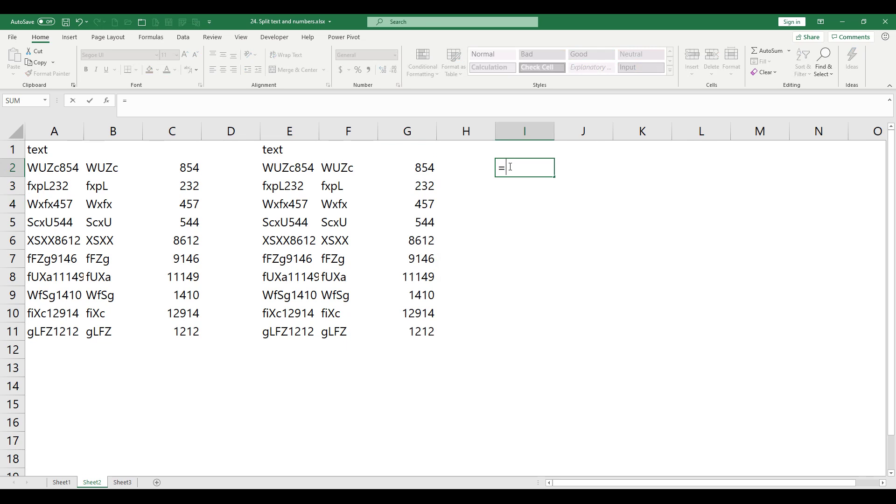
left_click(99, 169)
type("=")
left_click(344, 168)
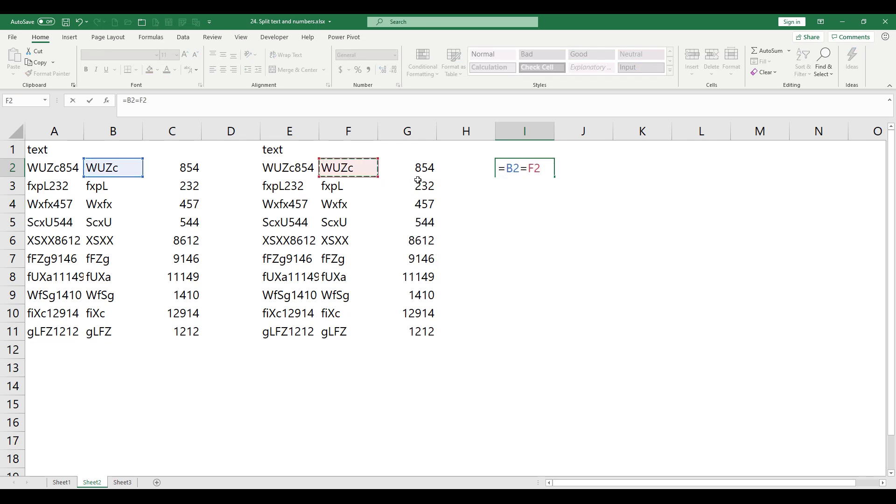
key("ctrl+Return")
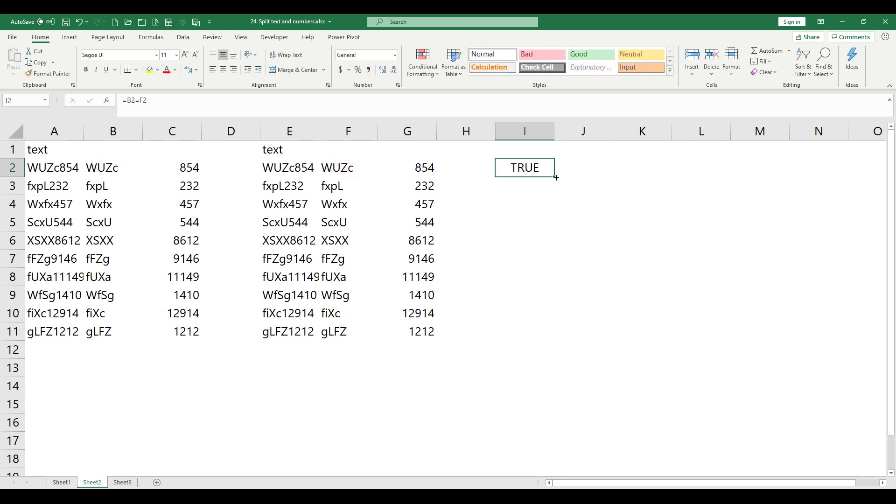
left_click_drag(554, 178, 606, 334)
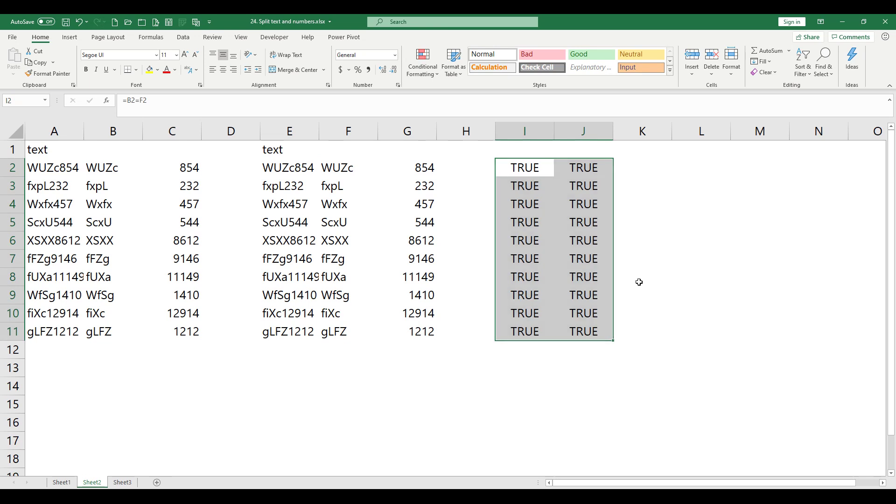
Load Sheet3's range A1:A11 into Power Query as a table with headers
key("ctrl+Page_Down")
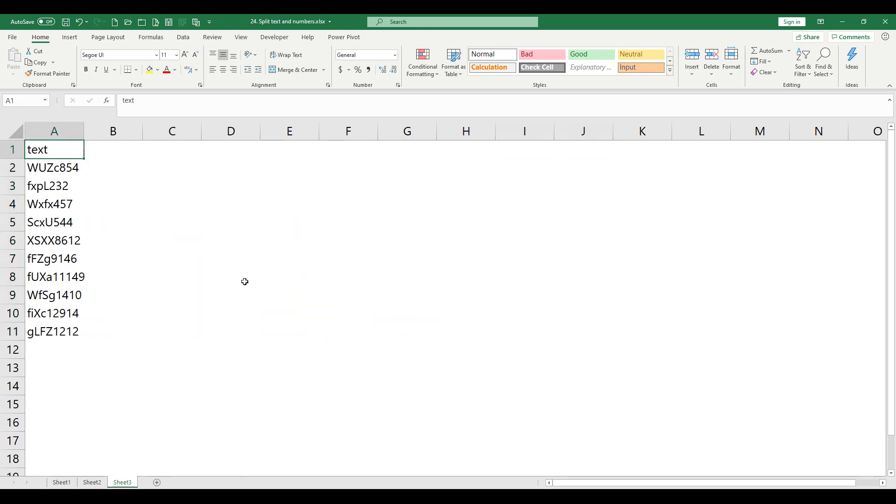
left_click(190, 42)
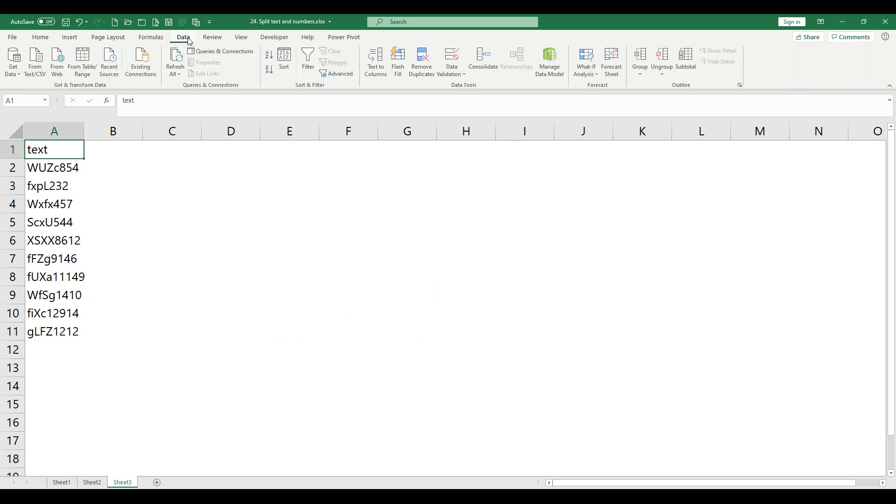
left_click(89, 60)
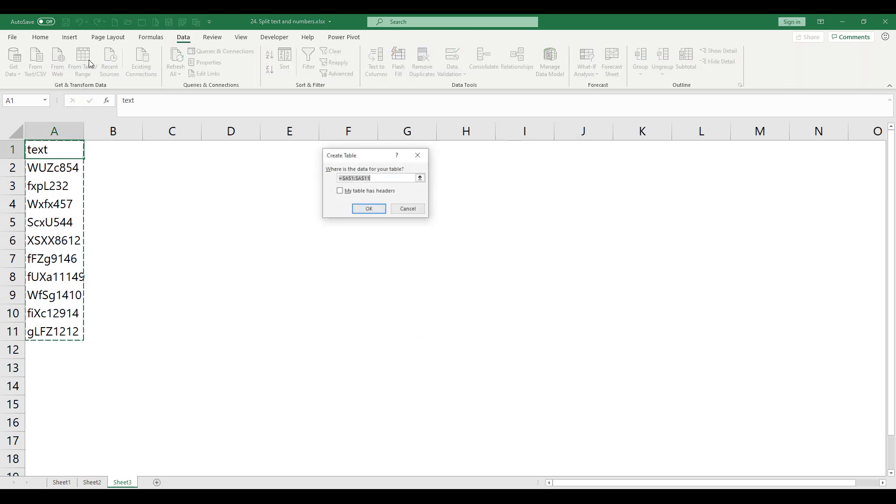
left_click(340, 192)
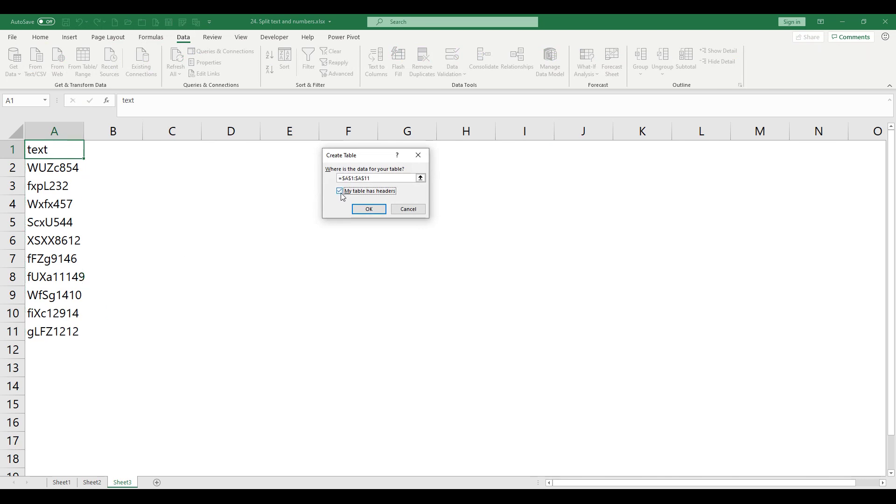
left_click(371, 212)
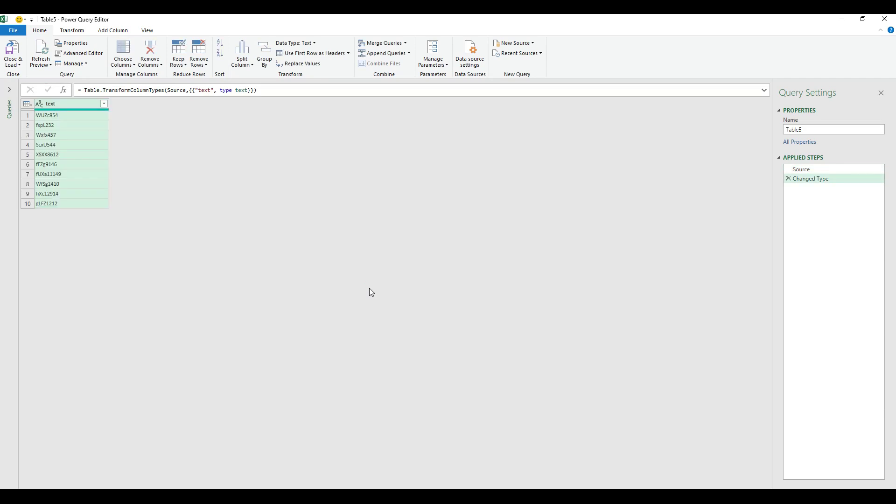
Split the text column by non-digit to digit and change the text.2 column's data type to Whole Number
scroll(371, 292, "up", 4)
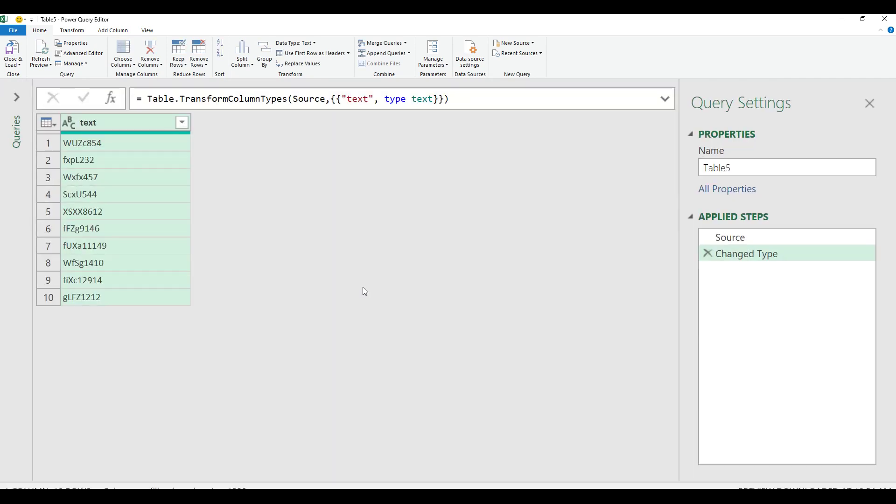
left_click(243, 61)
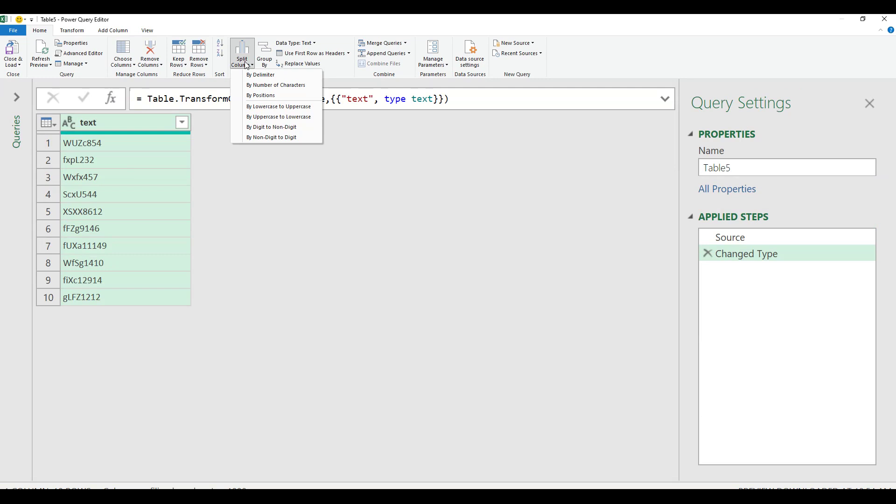
left_click(277, 137)
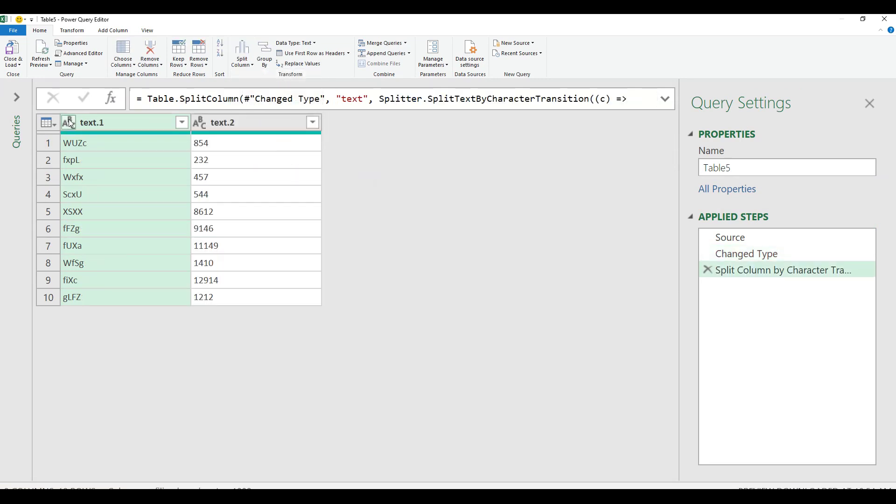
left_click(201, 123)
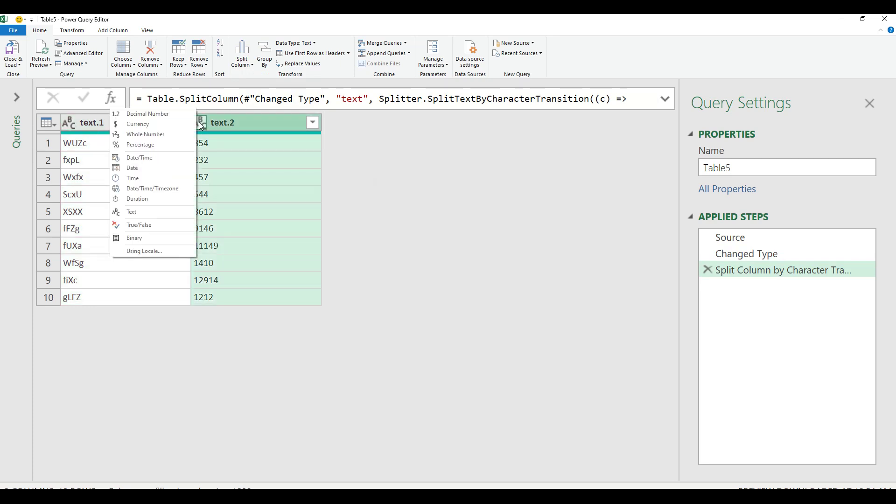
left_click(179, 137)
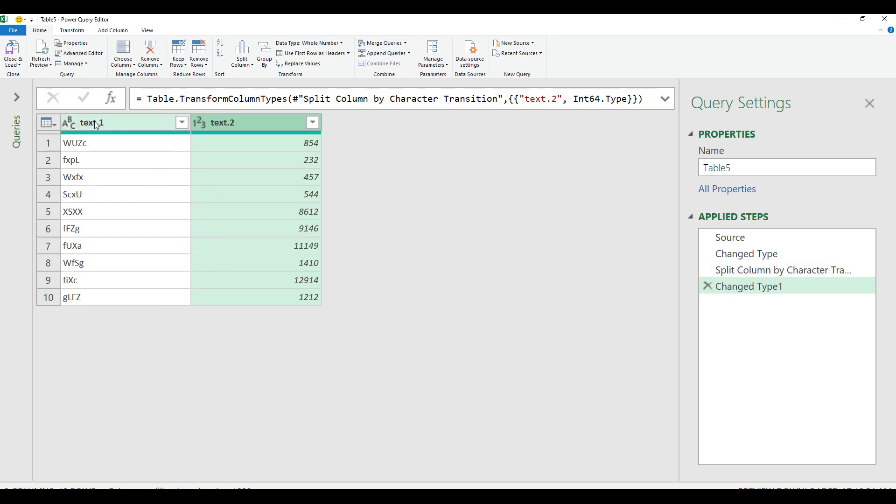
Rename the text.1 column to Text and the text.2 column to Number in the query
double_click(103, 123)
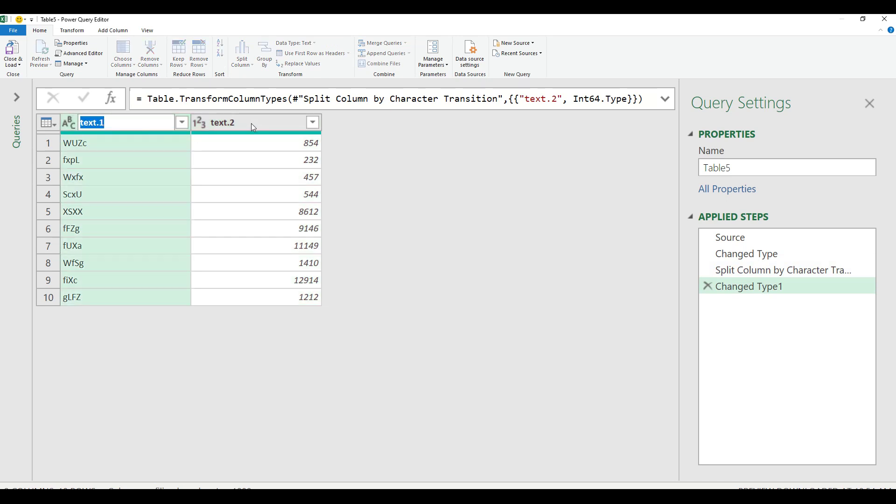
type("Text")
key("Return")
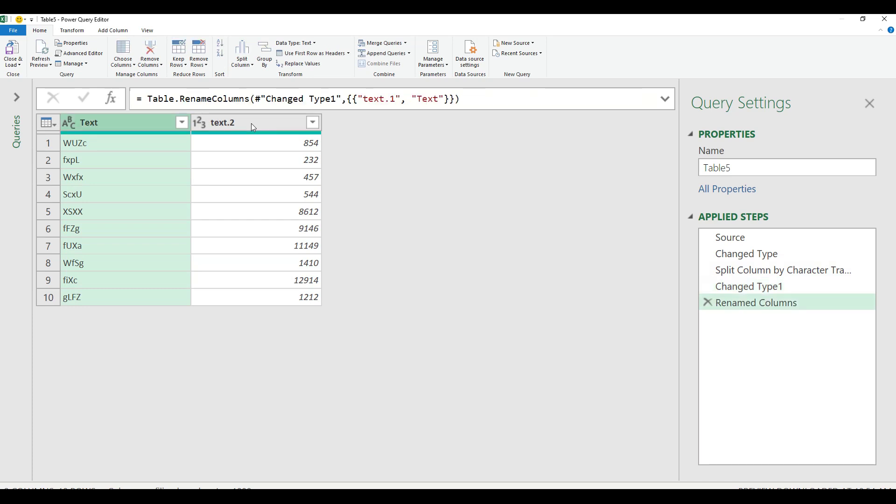
double_click(251, 123)
type("Num")
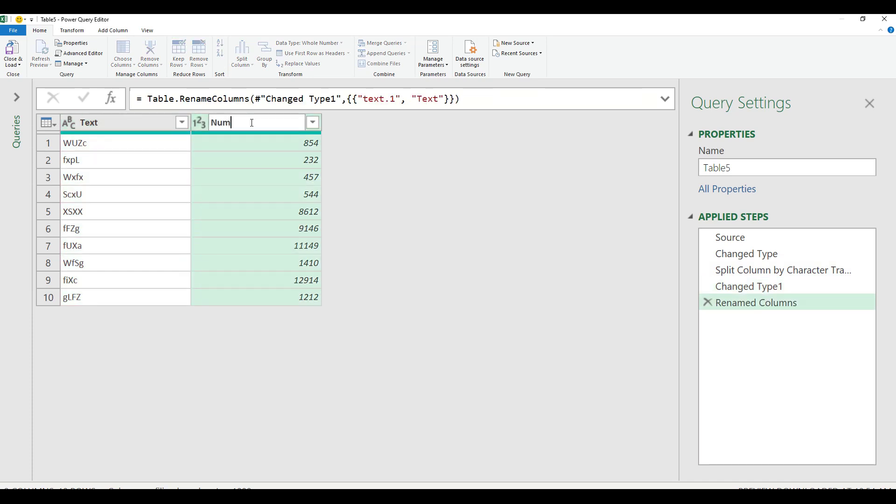
type("ber")
key("Return")
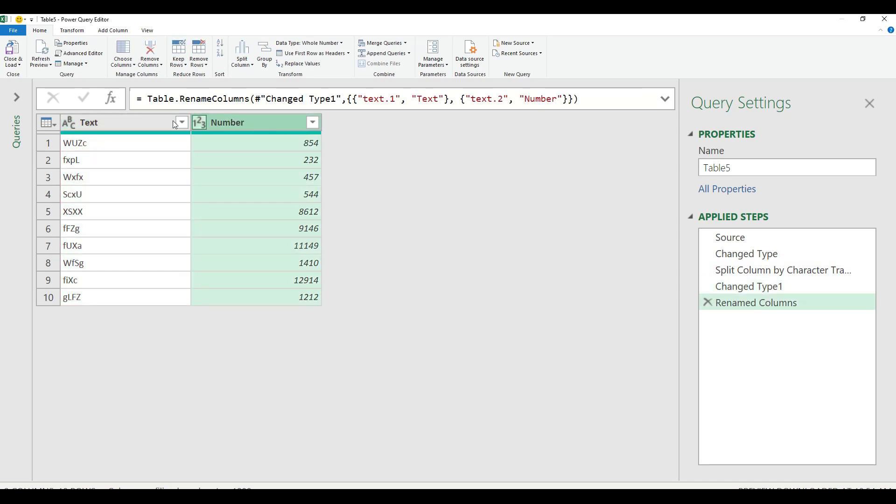
Close the query editor and load the result as a table into the existing worksheet at cell D1 of Sheet3
left_click(5, 65)
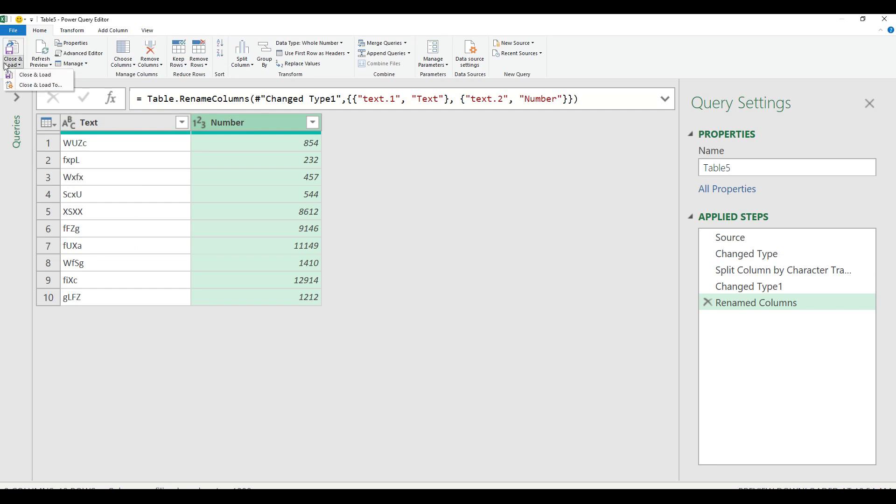
left_click(39, 86)
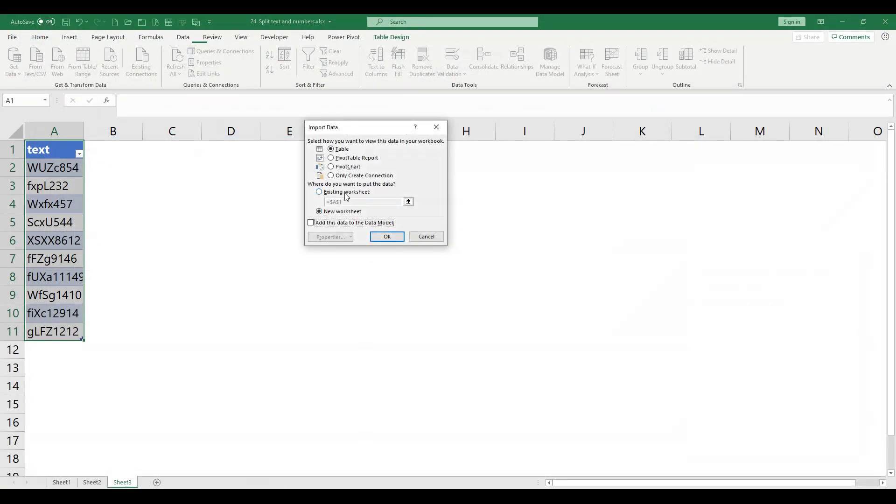
left_click(325, 192)
left_click(408, 201)
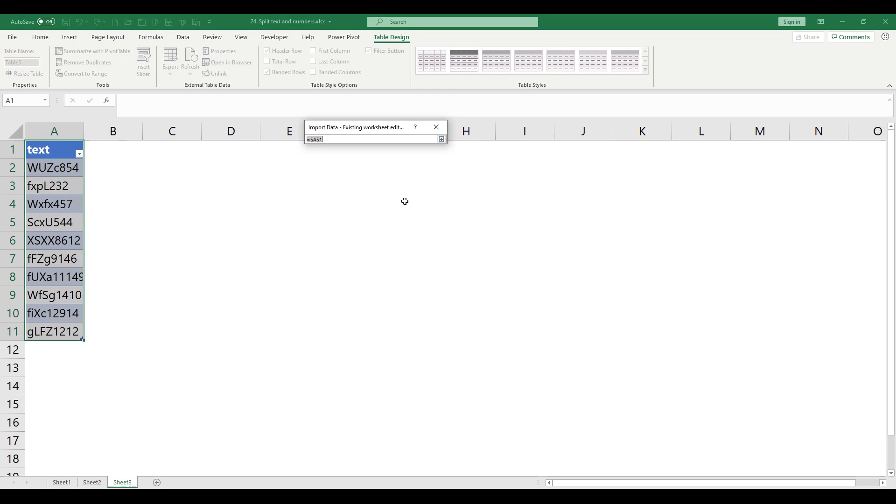
left_click(228, 148)
key("Return")
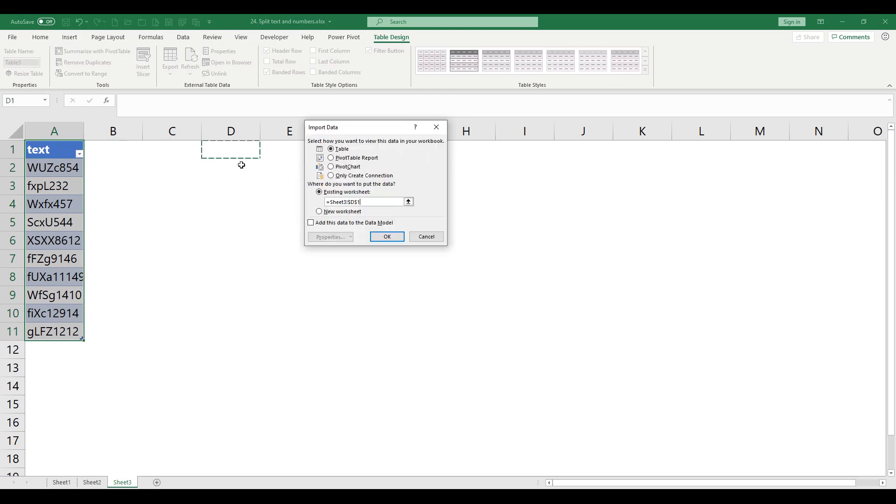
left_click(387, 237)
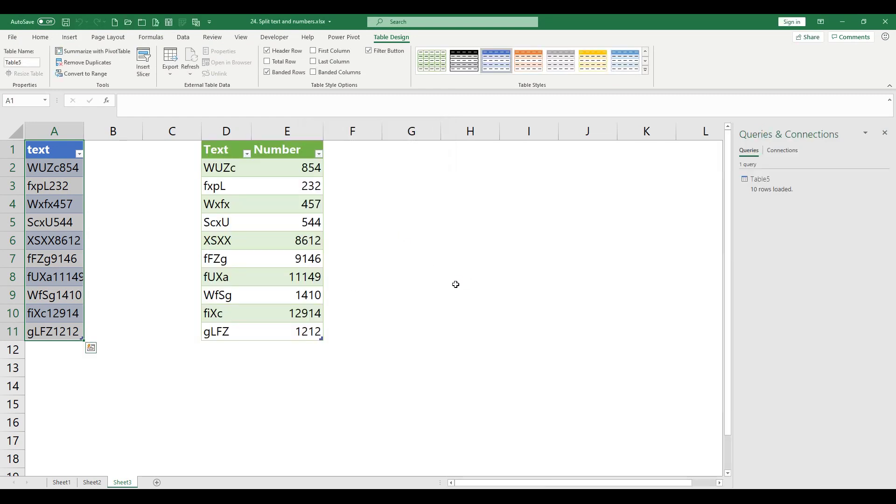